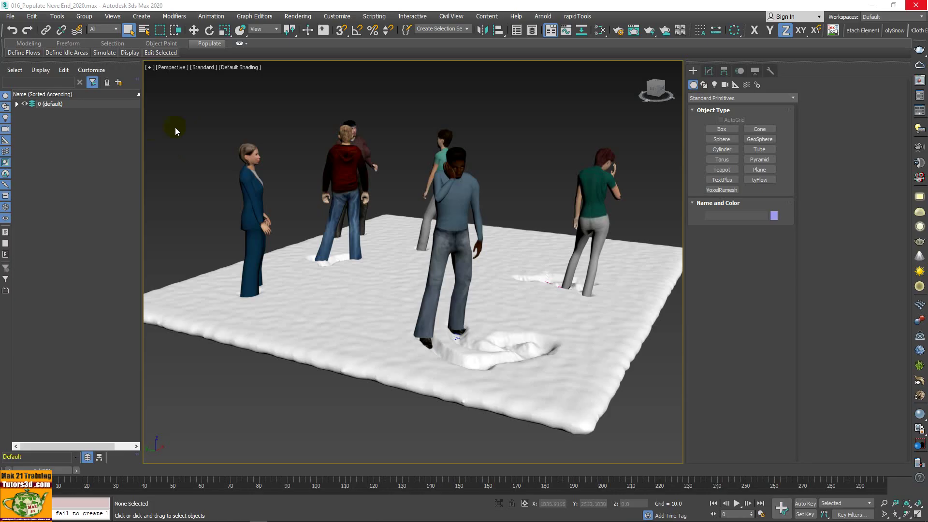
# Step: Open 017_Mass FX Bake Snow Start.max from recent files, adopting the file's unit scale
pyautogui.click(10, 16)
pyautogui.moveTo(30, 67)
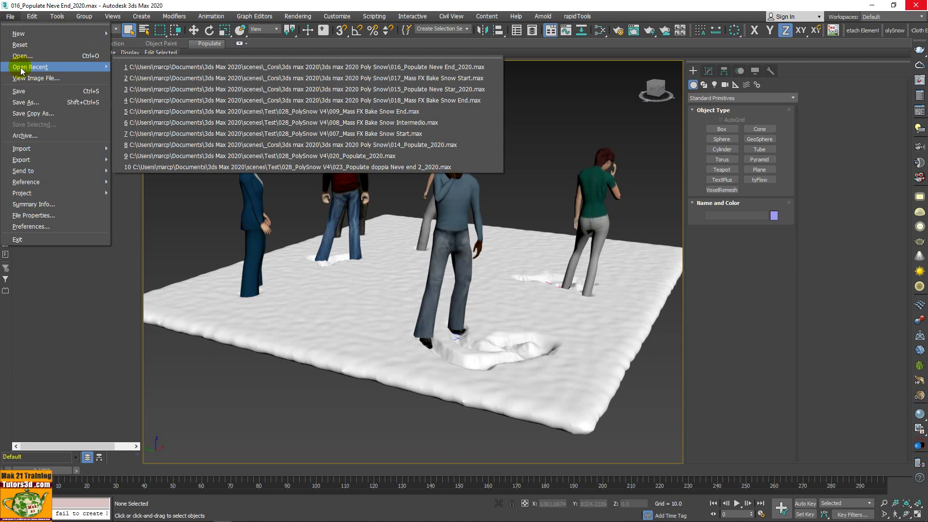
pyautogui.click(425, 78)
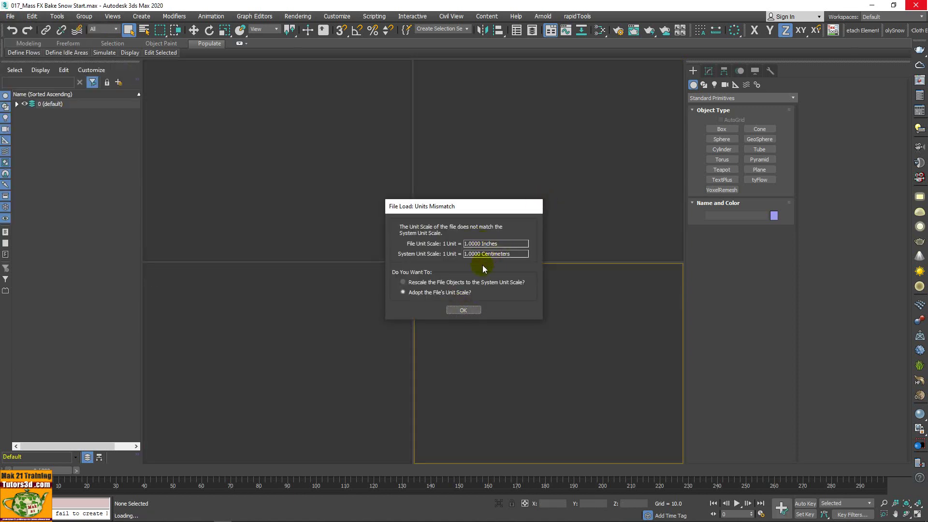
pyautogui.click(468, 313)
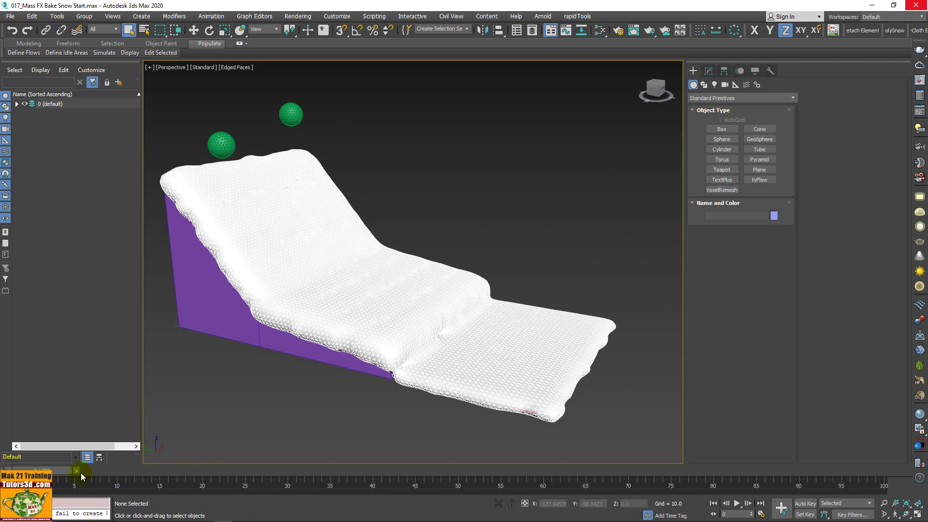
# Step: Preview the sphere motion on the timeline, then select and hide the snow mesh
pyautogui.moveTo(54, 468)
pyautogui.mouseDown()
pyautogui.moveTo(426, 488)
pyautogui.moveTo(723, 473)
pyautogui.moveTo(442, 479)
pyautogui.mouseUp()
pyautogui.moveTo(202, 471); pyautogui.dragTo(29, 471)
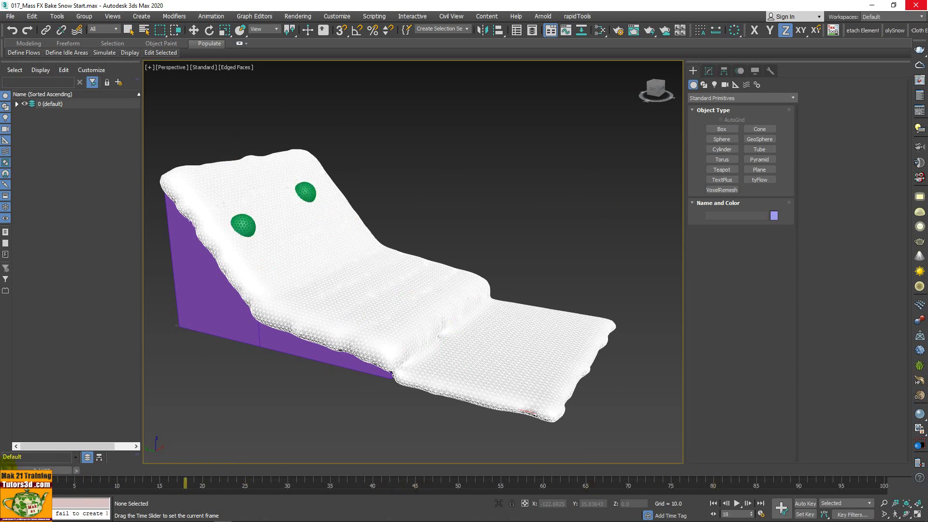
pyautogui.click(17, 104)
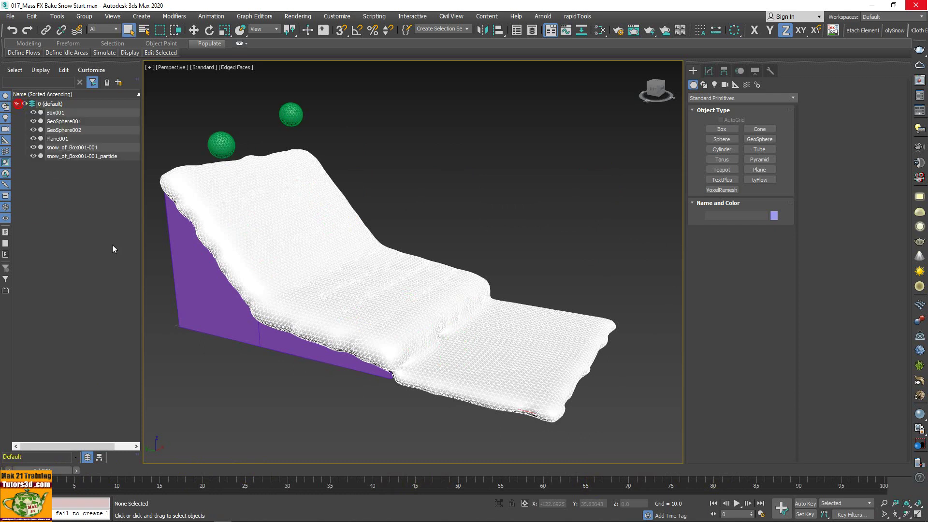
pyautogui.click(344, 262)
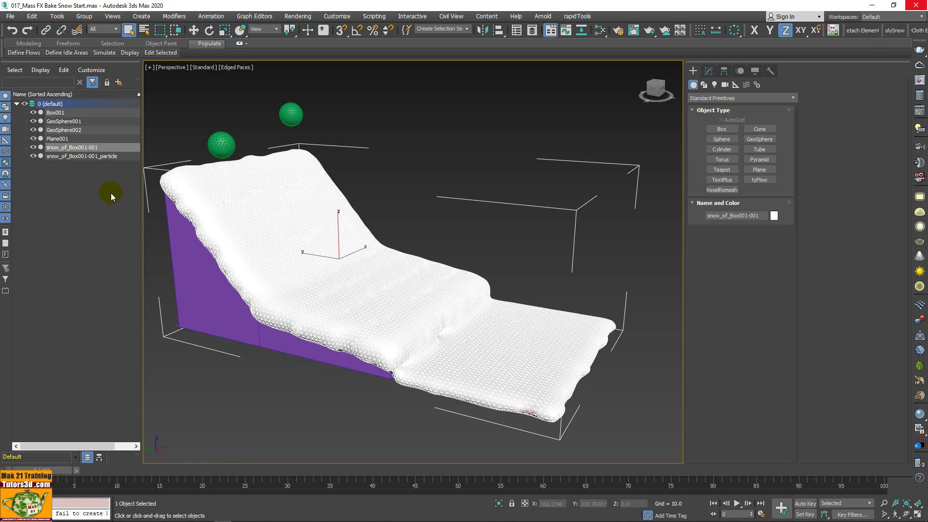
pyautogui.click(34, 147)
# Step: Scrub the sphere motion again, return to frame 0 and unhide the snow
pyautogui.moveTo(52, 474); pyautogui.dragTo(81, 472)
pyautogui.moveTo(215, 468)
pyautogui.mouseDown()
pyautogui.moveTo(224, 467)
pyautogui.moveTo(197, 471)
pyautogui.mouseUp()
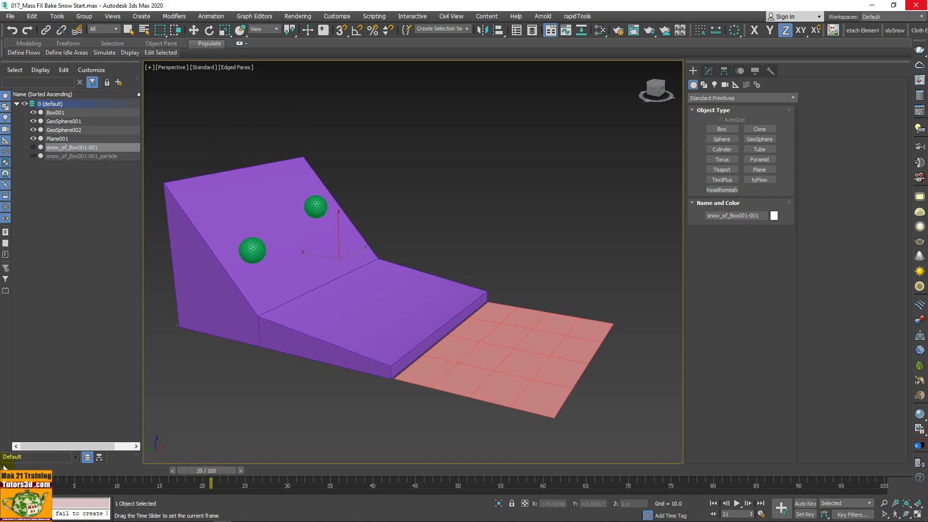
pyautogui.moveTo(4, 467); pyautogui.dragTo(43, 466)
pyautogui.press('Home')
pyautogui.press('q')
pyautogui.click(34, 147)
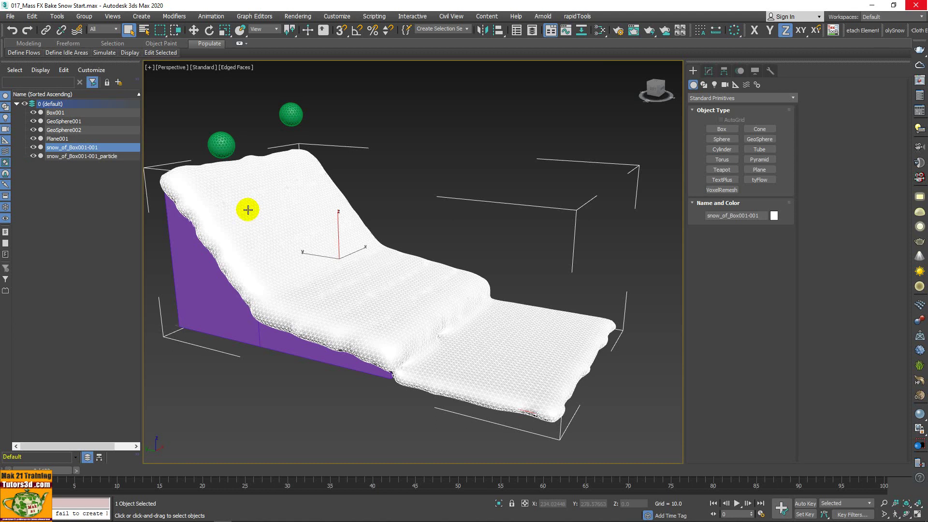
# Step: Delete the snow mesh, snow particles and first green sphere, then select the second sphere
pyautogui.press('Delete')
pyautogui.click(110, 151)
pyautogui.press('Delete')
pyautogui.click(220, 145)
pyautogui.press('Delete')
pyautogui.click(291, 115)
# Step: Delete the second green sphere and convert ramp Box001 to Editable Poly
pyautogui.press('Delete')
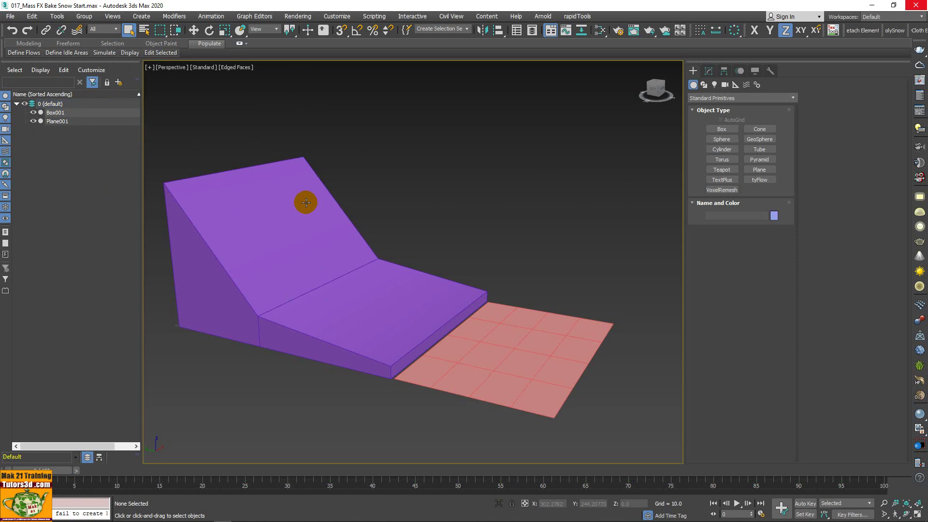
pyautogui.click(306, 202)
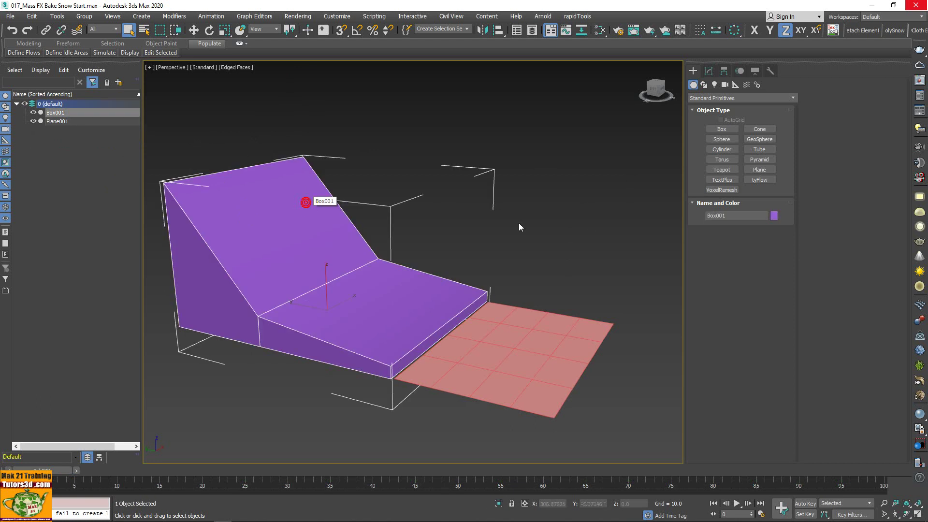
pyautogui.click(709, 72)
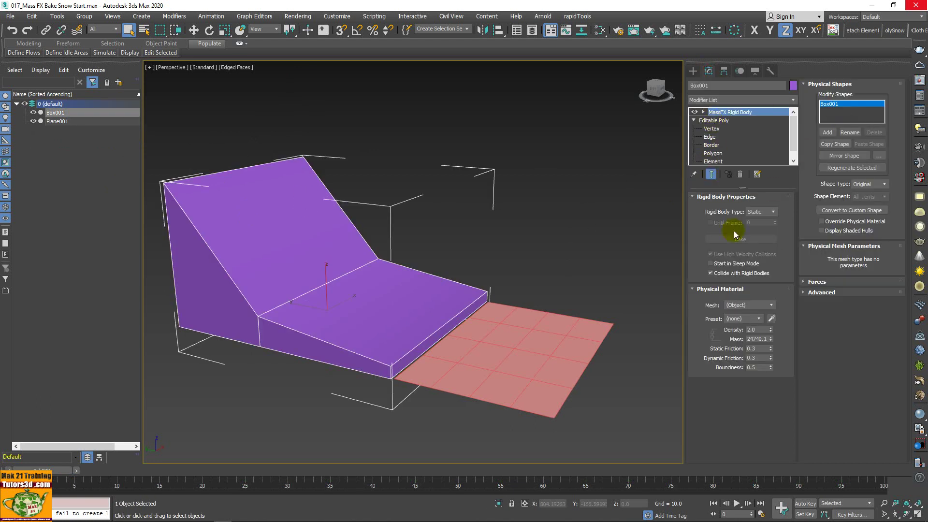
pyautogui.rightClick(303, 245)
pyautogui.moveTo(341, 344)
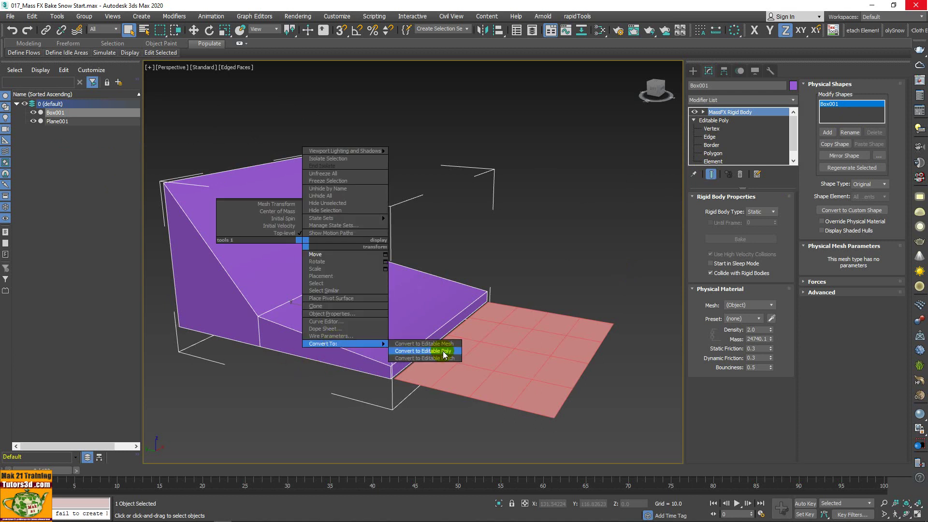
pyautogui.click(444, 354)
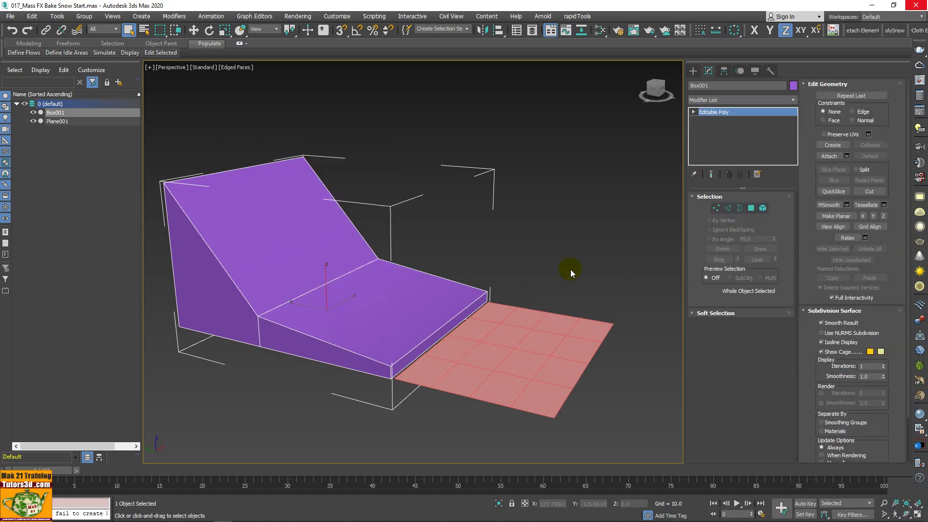
# Step: Show the MassFX toolbar and return to the Create panel
pyautogui.rightClick(916, 43)
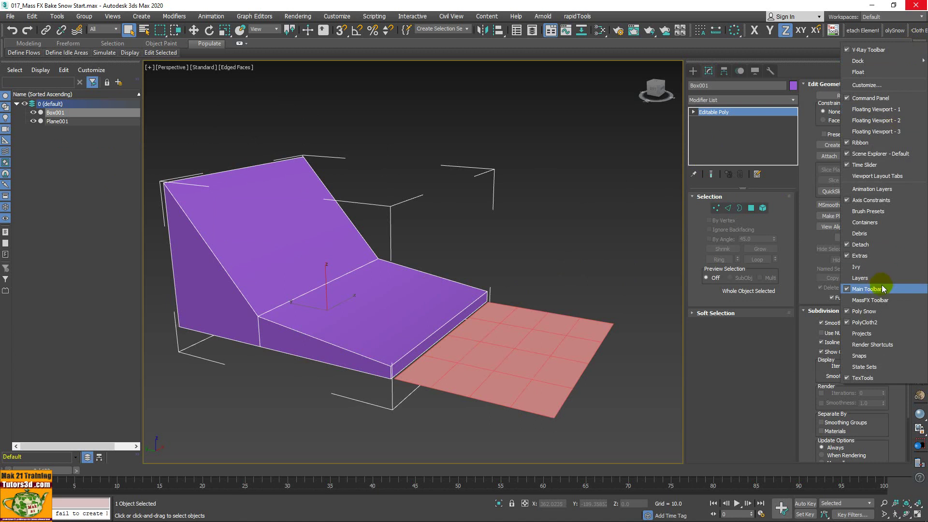
pyautogui.click(878, 300)
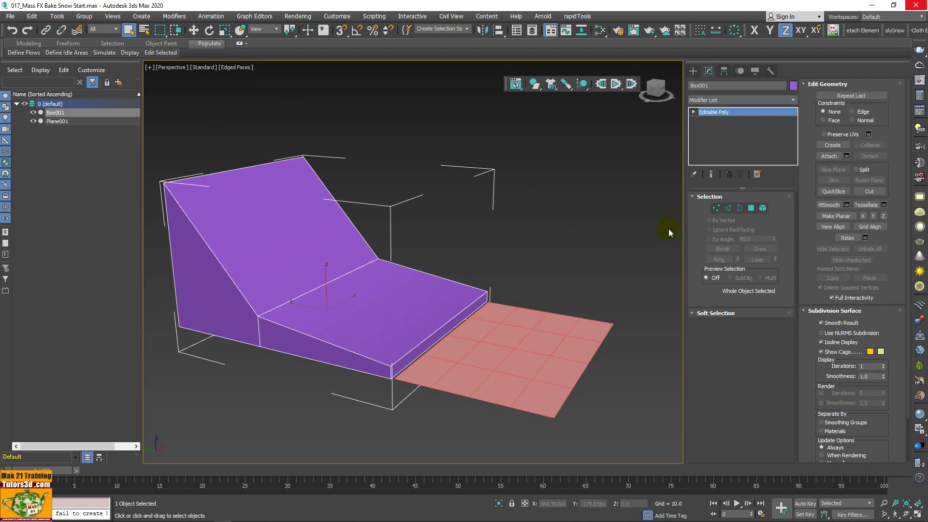
pyautogui.click(694, 71)
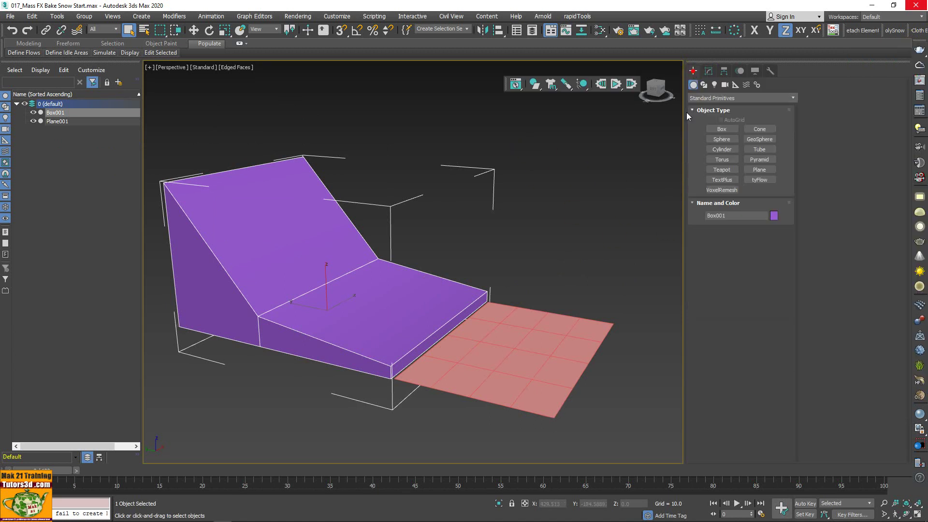
# Step: Create a GeoSphere and move it up above the peak of the ramp
pyautogui.click(757, 140)
pyautogui.moveTo(507, 327); pyautogui.dragTo(518, 334)
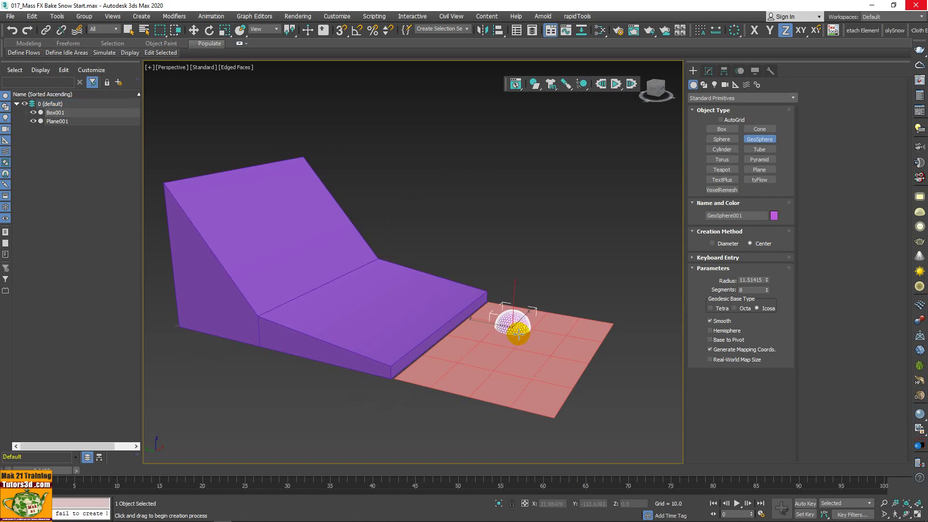
pyautogui.rightClick(518, 333)
pyautogui.rightClick(532, 316)
pyautogui.click(546, 325)
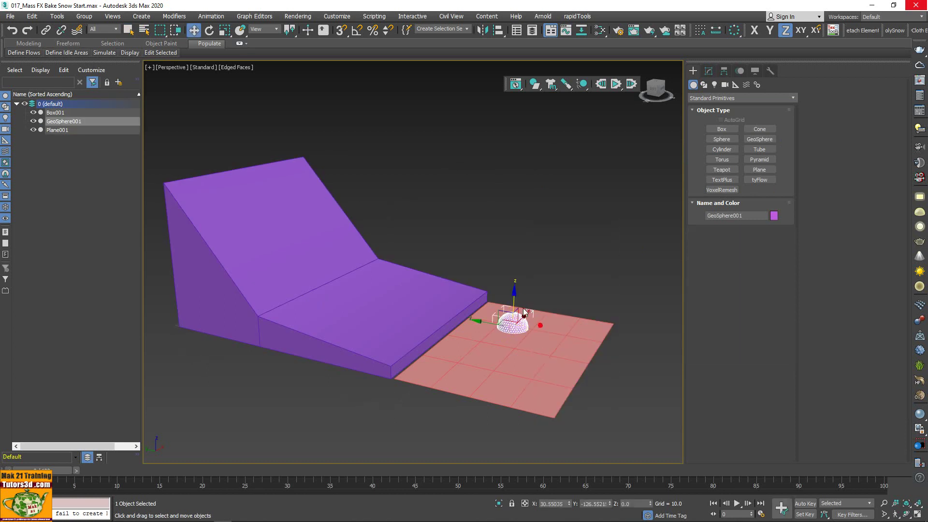
pyautogui.moveTo(498, 322); pyautogui.dragTo(497, 173)
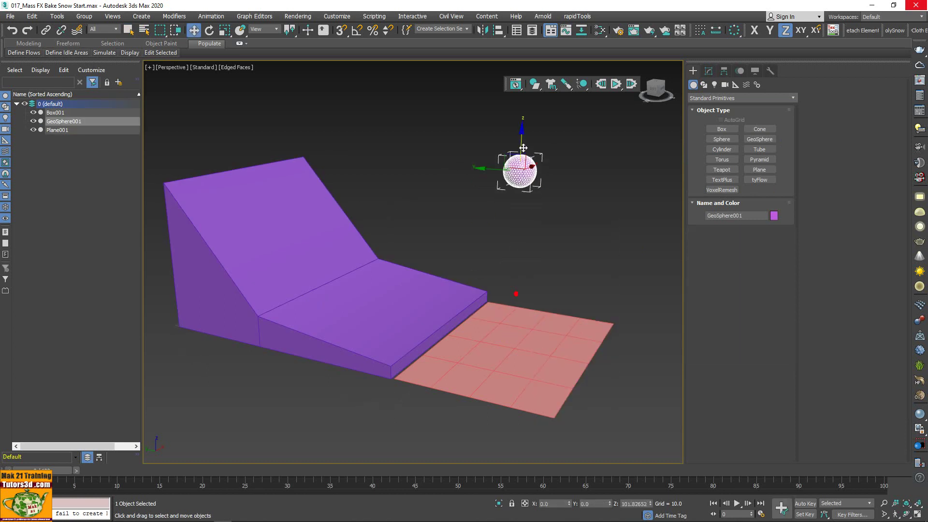
pyautogui.rightClick(496, 170)
pyautogui.scroll(4, 290, 145)
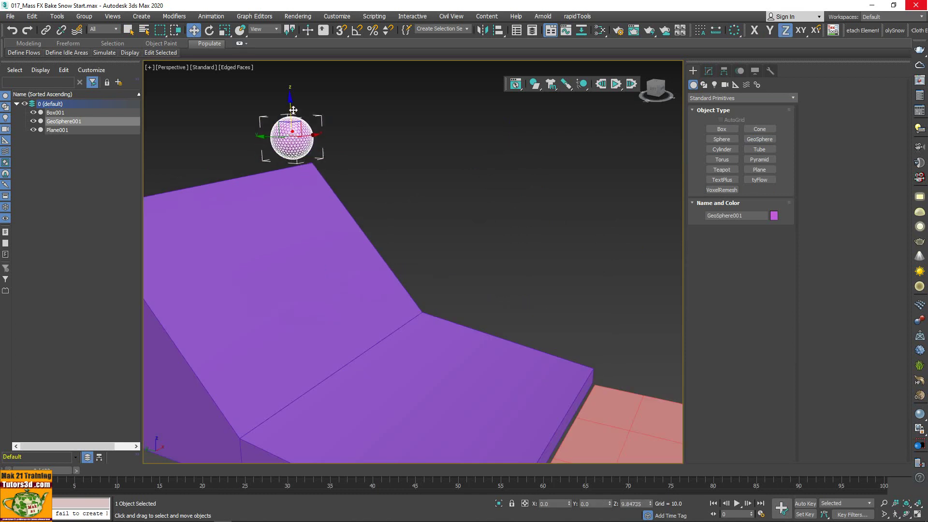
pyautogui.scroll(-5, 293, 110)
pyautogui.keyDown('alt'); pyautogui.moveTo(329, 148); pyautogui.dragTo(411, 144, button='middle'); pyautogui.keyUp('alt')
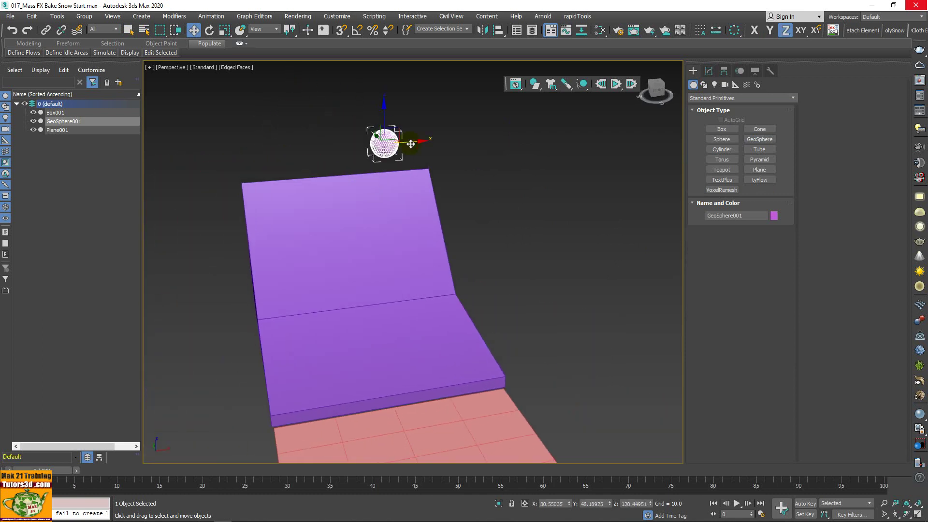
# Step: Clone the GeoSphere and raise the copy higher along Z
pyautogui.keyDown('shift'); pyautogui.moveTo(414, 144); pyautogui.dragTo(330, 147); pyautogui.keyUp('shift')
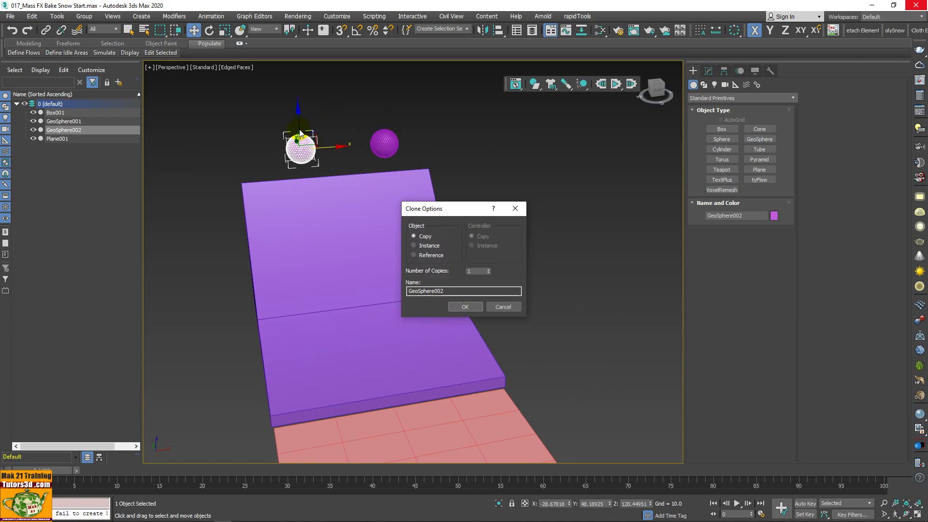
pyautogui.click(464, 307)
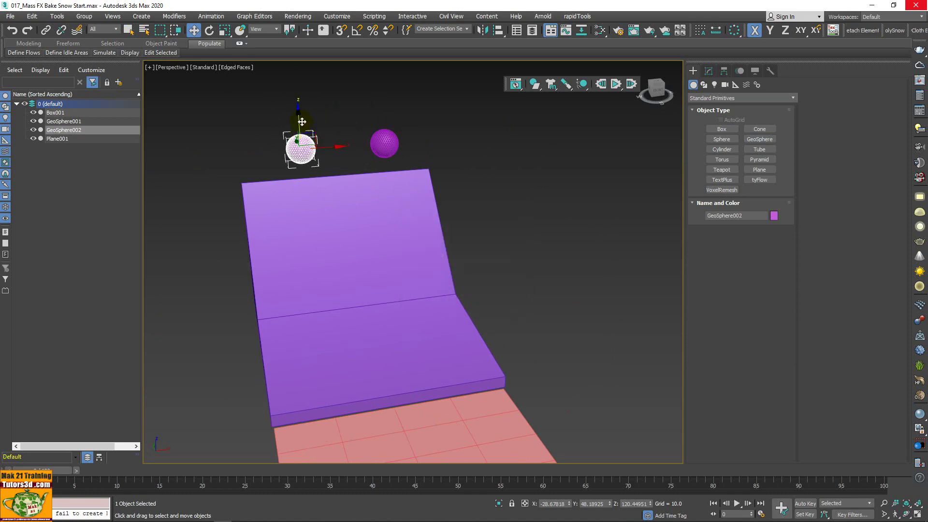
pyautogui.moveTo(302, 121); pyautogui.dragTo(303, 75)
pyautogui.moveTo(315, 197)
pyautogui.keyDown('alt'); pyautogui.mouseDown(button='middle')
pyautogui.moveTo(362, 191)
pyautogui.moveTo(278, 158)
pyautogui.mouseUp(button='middle'); pyautogui.keyUp('alt')
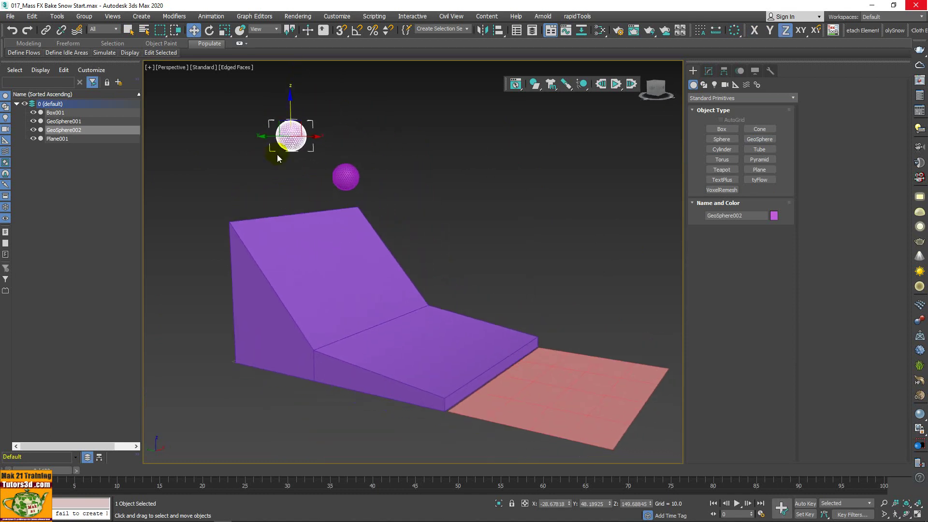
pyautogui.moveTo(343, 308)
pyautogui.keyDown('alt'); pyautogui.mouseDown(button='middle')
pyautogui.moveTo(430, 282)
pyautogui.moveTo(449, 261)
pyautogui.moveTo(559, 282)
pyautogui.moveTo(596, 271)
pyautogui.moveTo(597, 260)
pyautogui.moveTo(602, 284)
pyautogui.moveTo(282, 272)
pyautogui.moveTo(358, 328)
pyautogui.moveTo(408, 336)
pyautogui.moveTo(418, 324)
pyautogui.moveTo(419, 337)
pyautogui.mouseUp(button='middle'); pyautogui.keyUp('alt')
# Step: Select both GeoSpheres and set them as MassFX dynamic rigid bodies
pyautogui.click(462, 260)
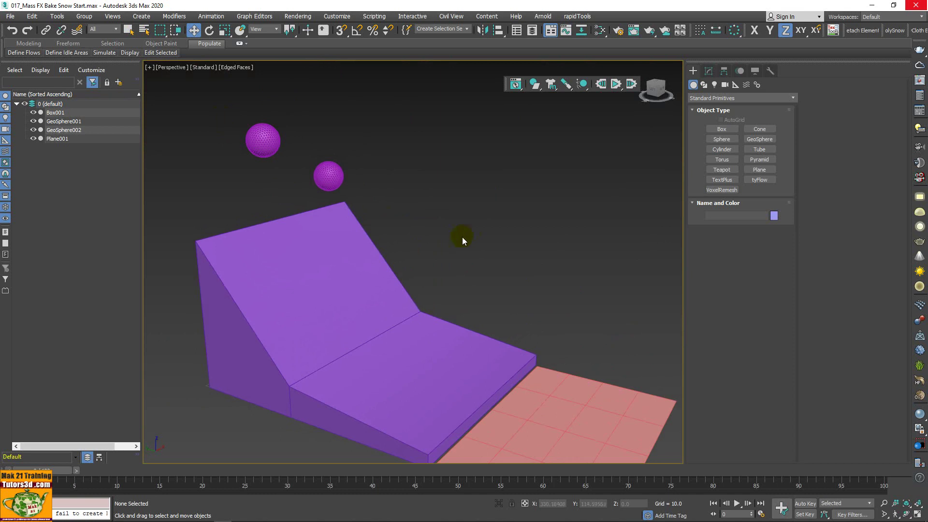
pyautogui.moveTo(348, 190); pyautogui.dragTo(359, 195)
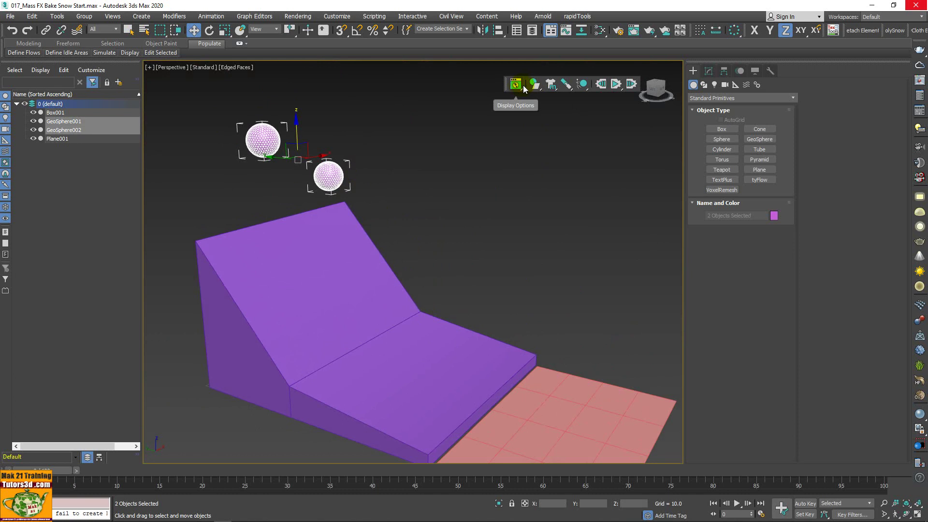
pyautogui.click(539, 88)
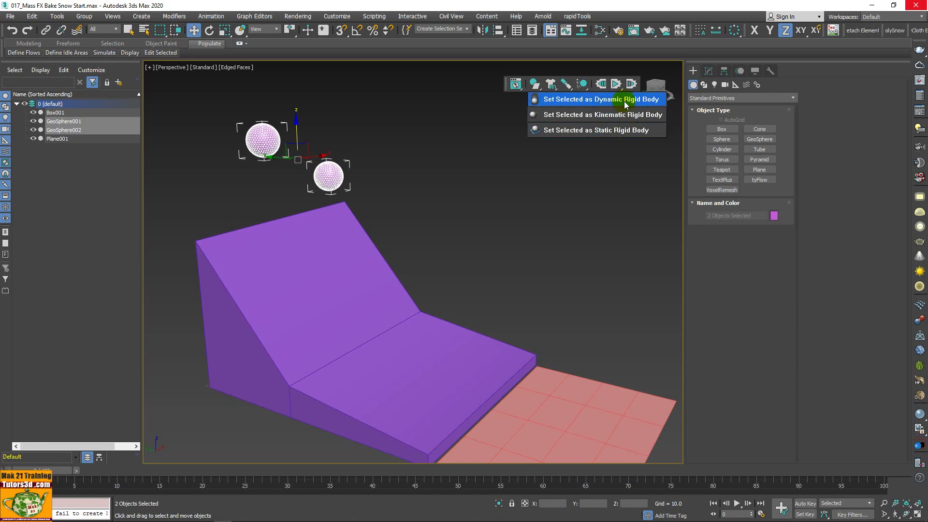
pyautogui.click(624, 101)
pyautogui.click(708, 71)
pyautogui.click(353, 174)
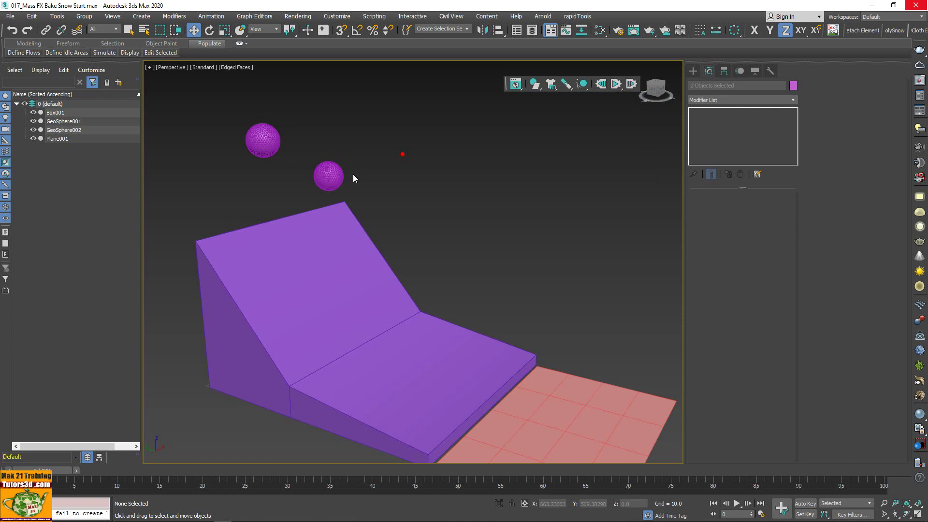
# Step: Change Shape Type from Convex to Sphere on GeoSphere001 and GeoSphere002
pyautogui.click(329, 176)
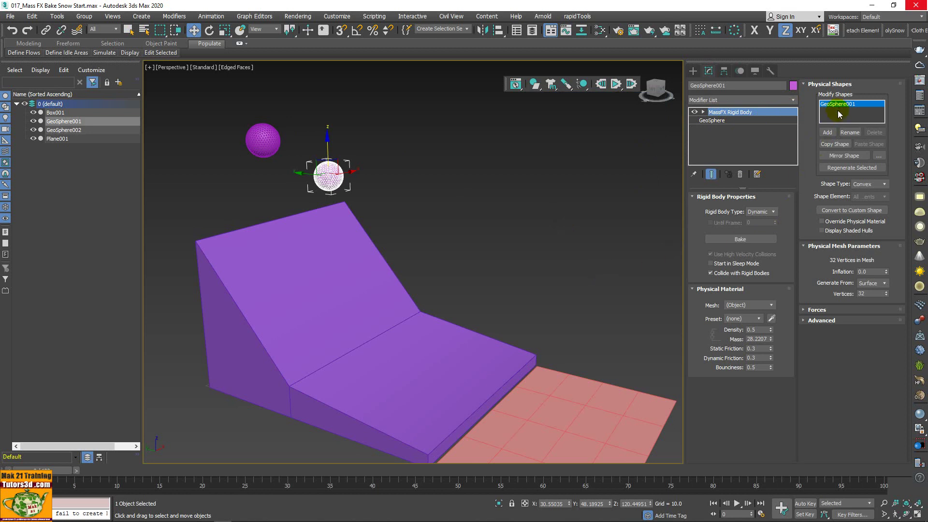
pyautogui.click(867, 186)
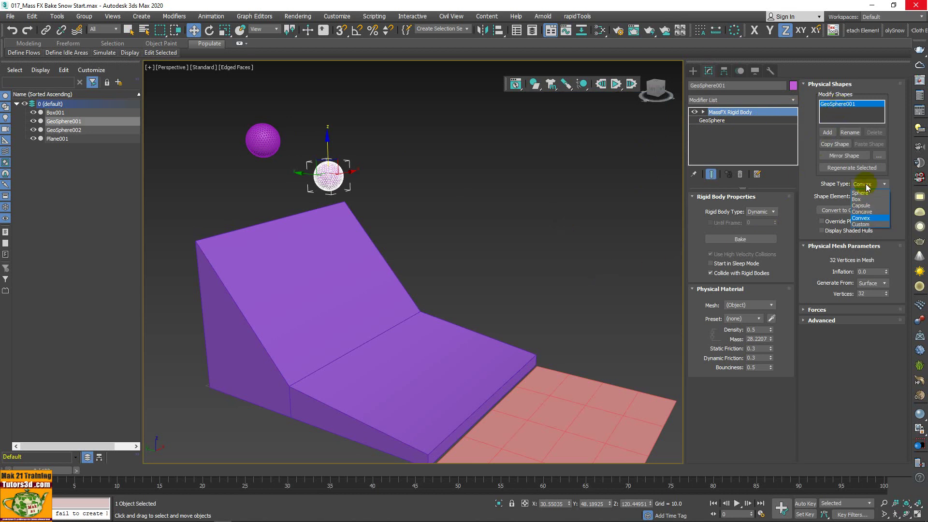
pyautogui.click(866, 193)
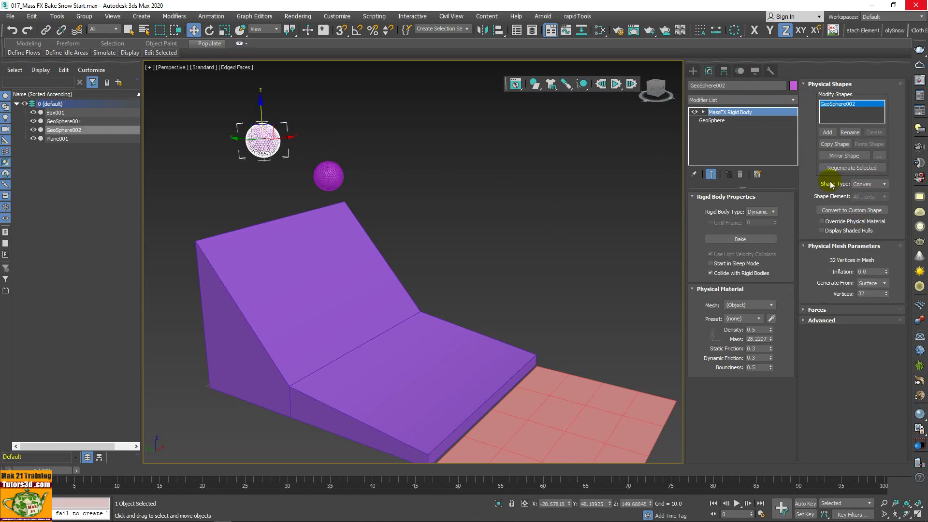
pyautogui.click(878, 188)
pyautogui.click(866, 193)
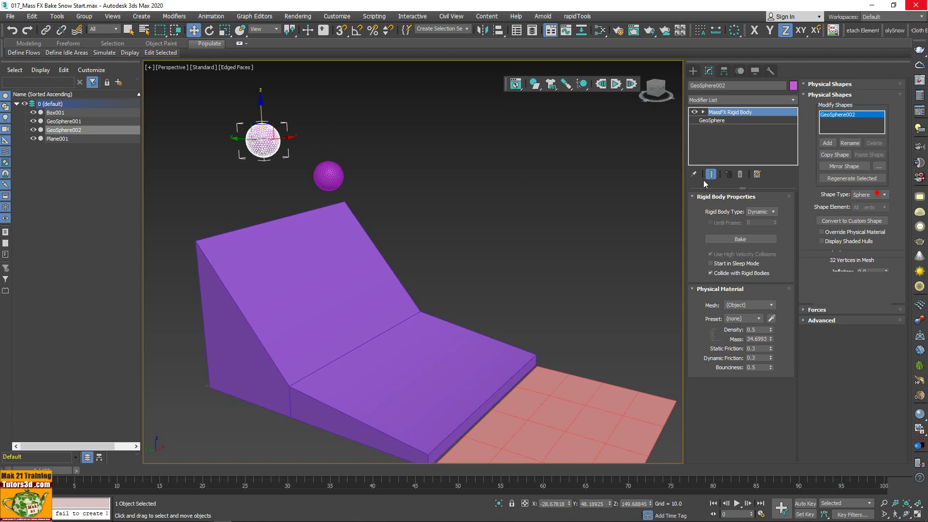
# Step: Inspect the rigid body modifier's sub-items and reframe the view on ramp and floor
pyautogui.scroll(3, 253, 167)
pyautogui.scroll(3, 254, 167)
pyautogui.moveTo(261, 217); pyautogui.dragTo(245, 201, button='middle')
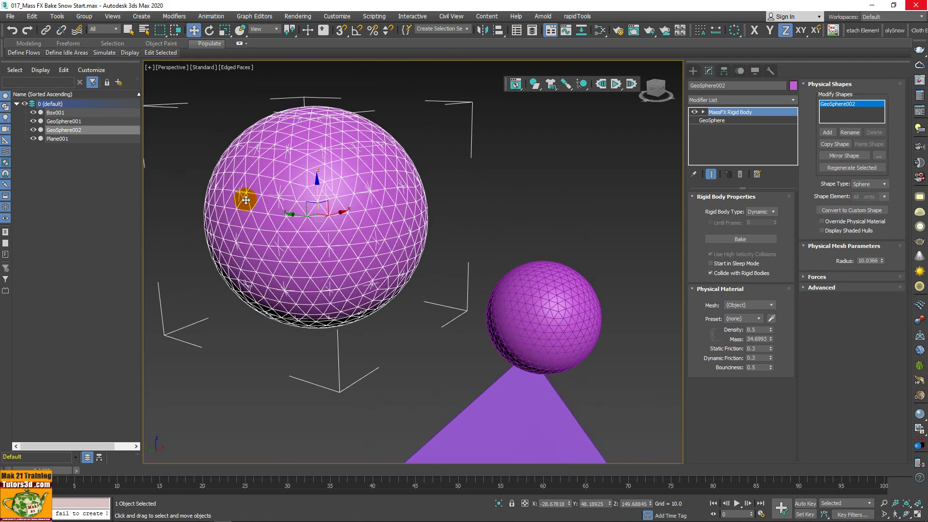
pyautogui.scroll(-2, 379, 290)
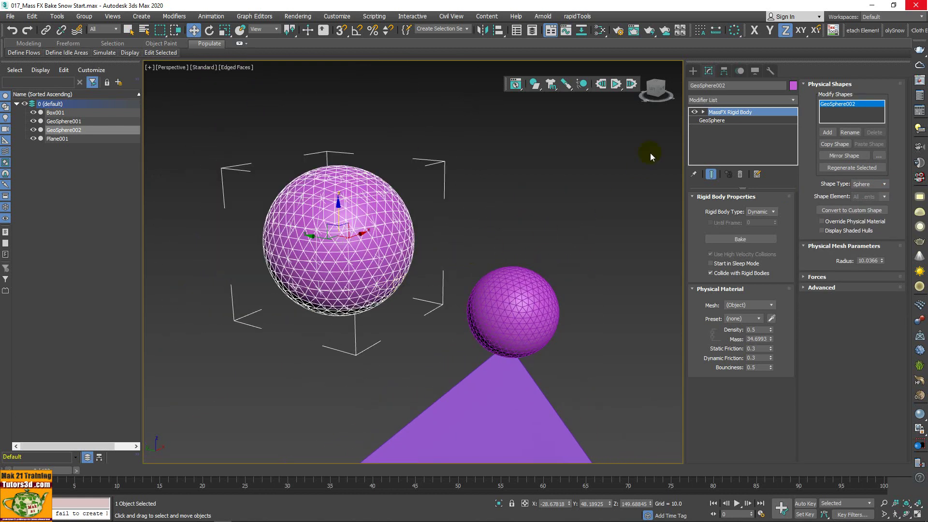
pyautogui.click(703, 111)
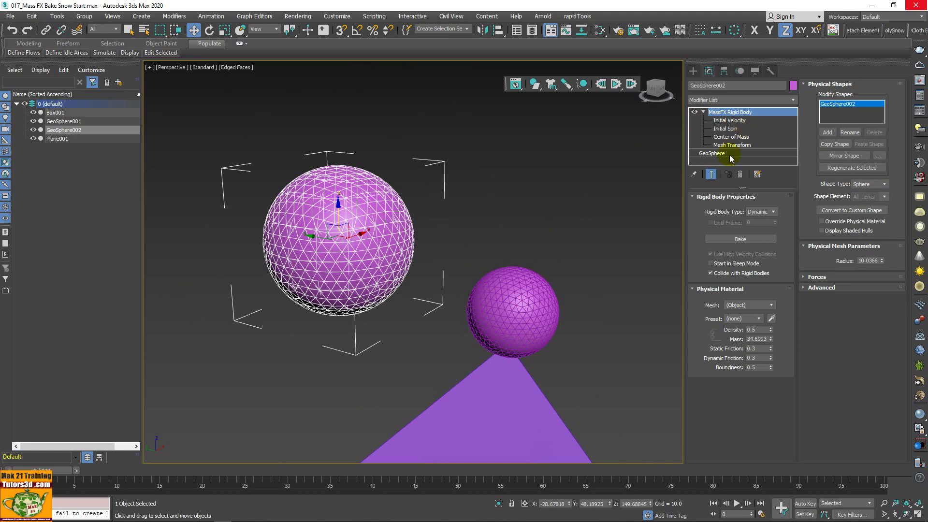
pyautogui.click(702, 112)
pyautogui.scroll(-1, 543, 170)
pyautogui.keyDown('alt'); pyautogui.moveTo(543, 170); pyautogui.dragTo(419, 192, button='middle'); pyautogui.keyUp('alt')
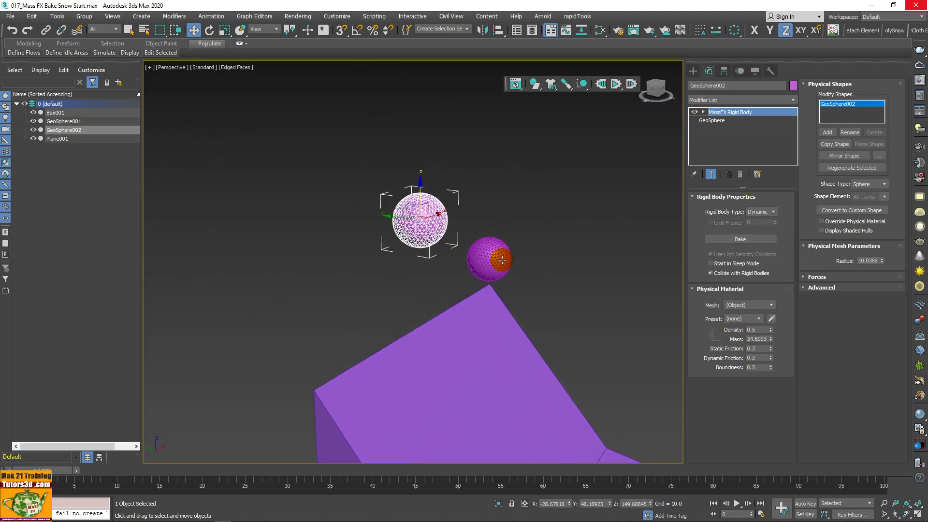
pyautogui.scroll(4, 419, 193)
pyautogui.scroll(-4, 419, 192)
pyautogui.moveTo(458, 271); pyautogui.dragTo(384, 281, button='middle')
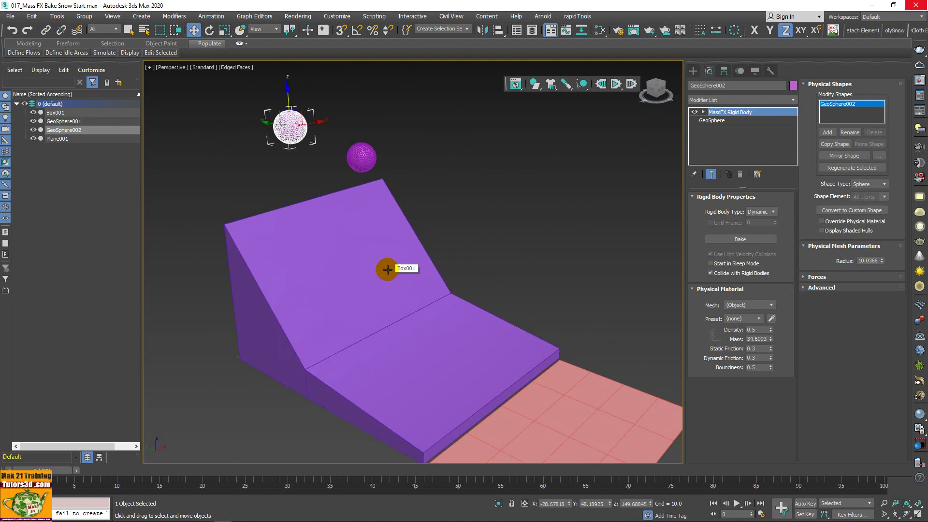
pyautogui.moveTo(456, 276)
pyautogui.keyDown('alt'); pyautogui.mouseDown(button='middle')
pyautogui.moveTo(476, 265)
pyautogui.moveTo(464, 267)
pyautogui.moveTo(451, 243)
pyautogui.moveTo(471, 209)
pyautogui.mouseUp(button='middle'); pyautogui.keyUp('alt')
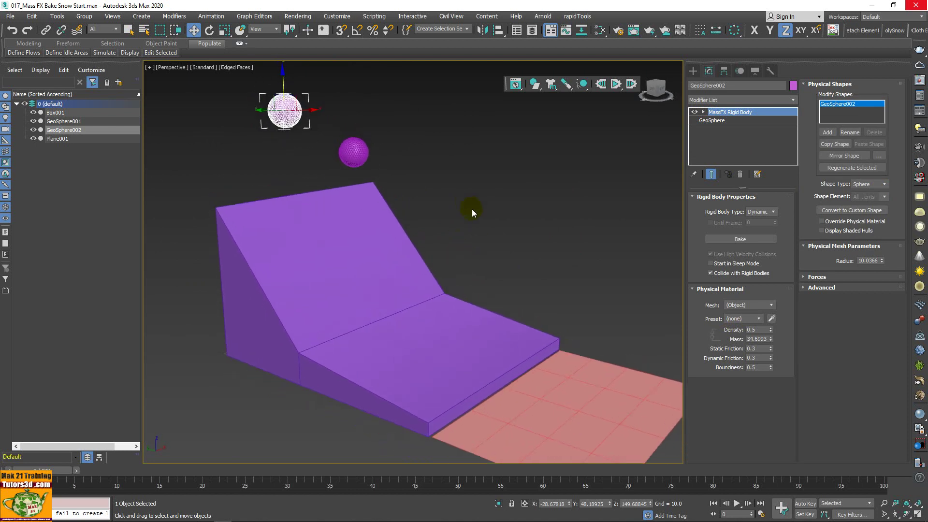
# Step: Deselect GeoSphere002 and select the purple ramp Box001
pyautogui.click(472, 209)
pyautogui.click(379, 236)
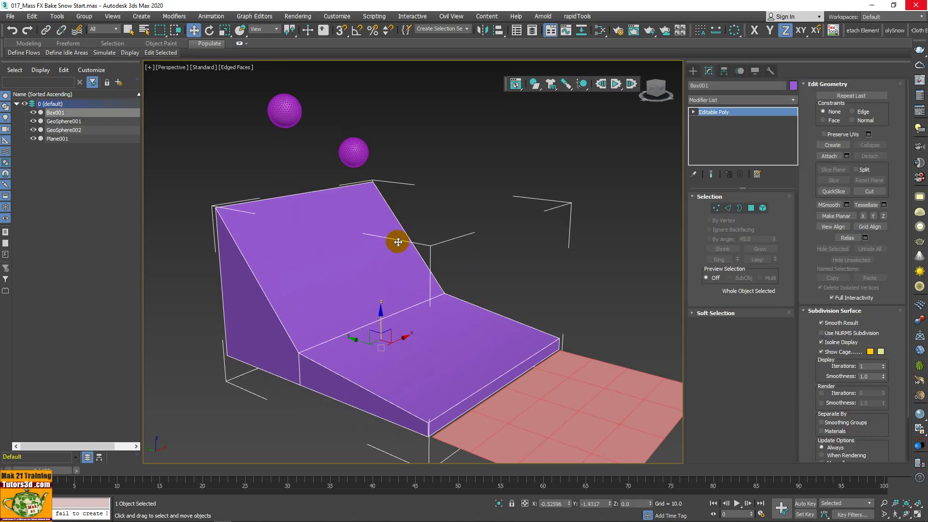
pyautogui.click(429, 178)
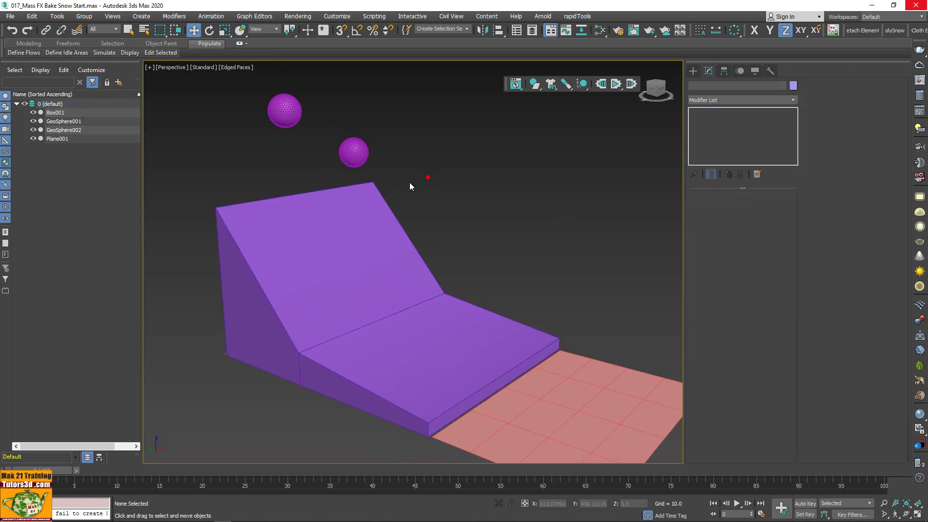
pyautogui.click(384, 220)
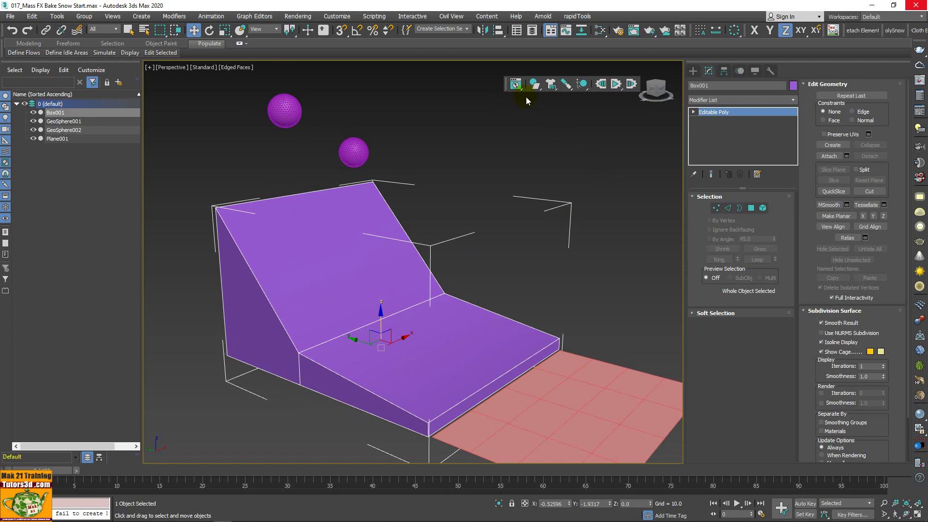
# Step: Make ramp Box001 a static rigid body and start the MassFX simulation
pyautogui.moveTo(535, 89); pyautogui.dragTo(575, 134)
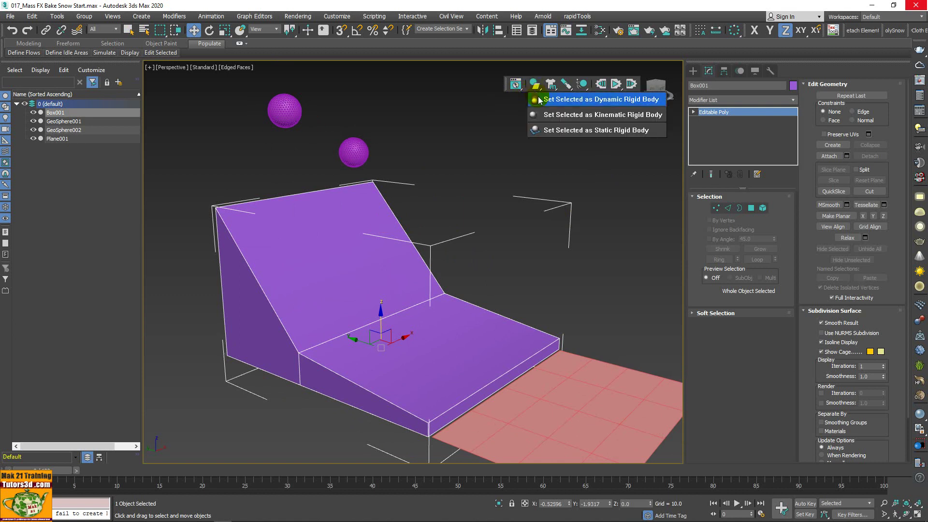
pyautogui.click(582, 132)
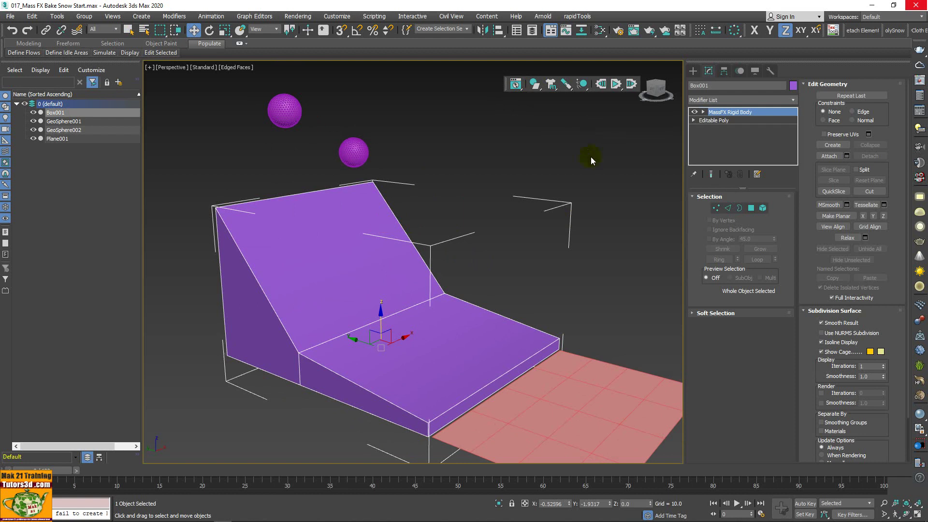
pyautogui.moveTo(445, 301)
pyautogui.keyDown('alt'); pyautogui.mouseDown(button='middle')
pyautogui.moveTo(487, 283)
pyautogui.moveTo(472, 285)
pyautogui.moveTo(472, 275)
pyautogui.moveTo(493, 282)
pyautogui.moveTo(487, 289)
pyautogui.mouseUp(button='middle'); pyautogui.keyUp('alt')
pyautogui.moveTo(253, 327)
pyautogui.keyDown('alt'); pyautogui.mouseDown(button='middle')
pyautogui.moveTo(430, 327)
pyautogui.moveTo(416, 336)
pyautogui.mouseUp(button='middle'); pyautogui.keyUp('alt')
pyautogui.click(613, 85)
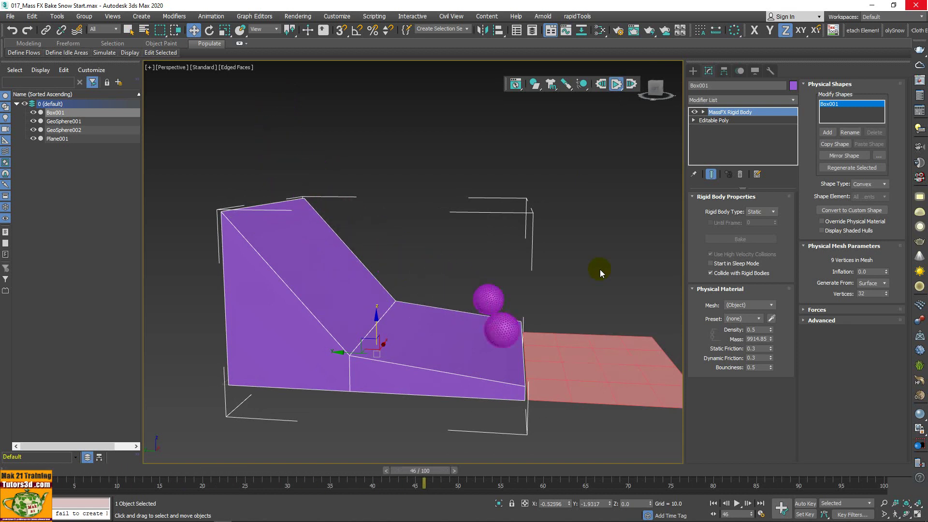
# Step: Reset the simulation and try Sphere, Box, then Concave collision shapes on the ramp
pyautogui.click(601, 88)
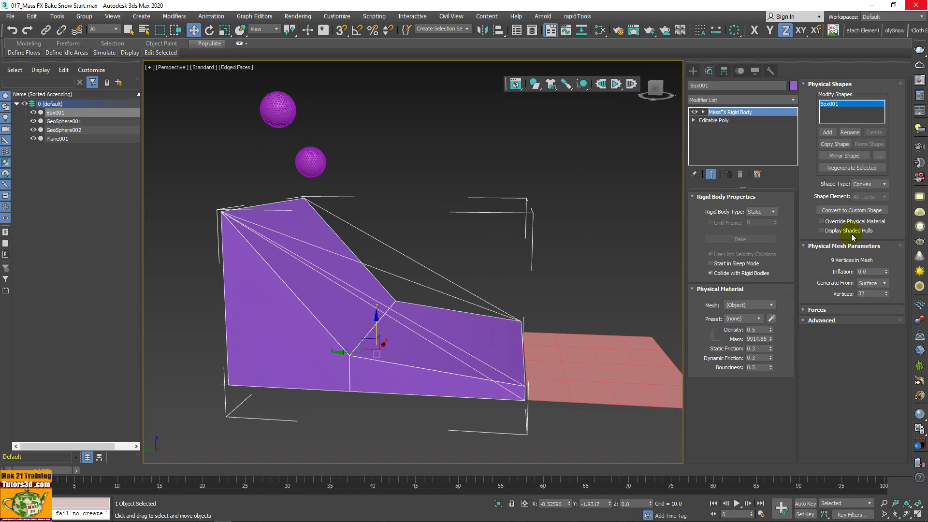
pyautogui.click(875, 185)
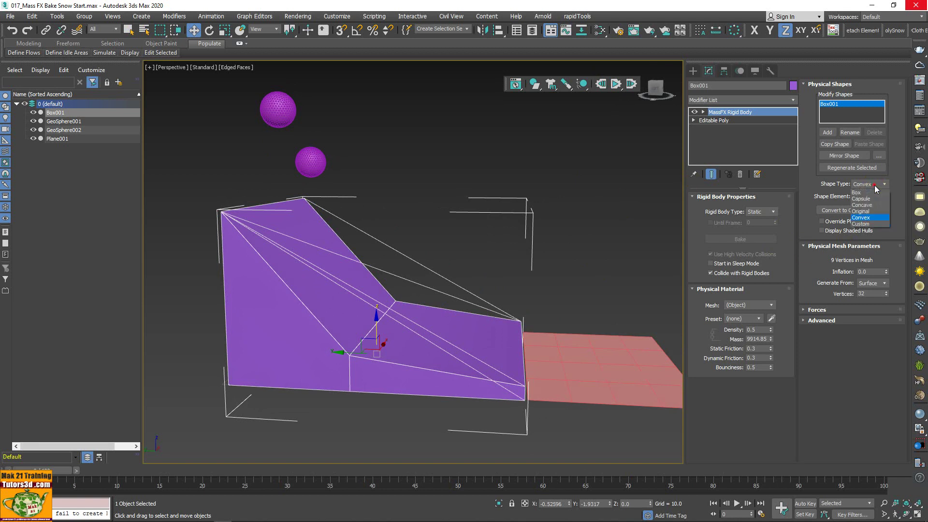
pyautogui.click(819, 352)
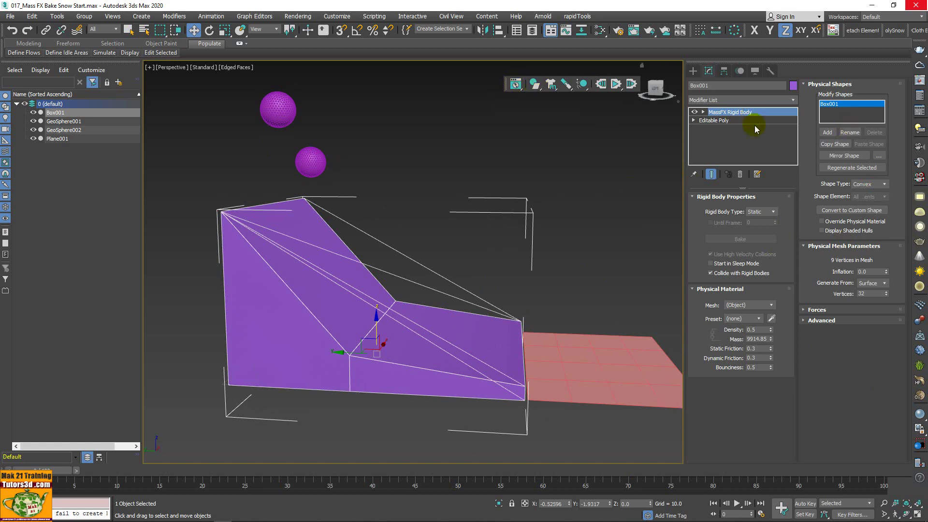
pyautogui.click(884, 184)
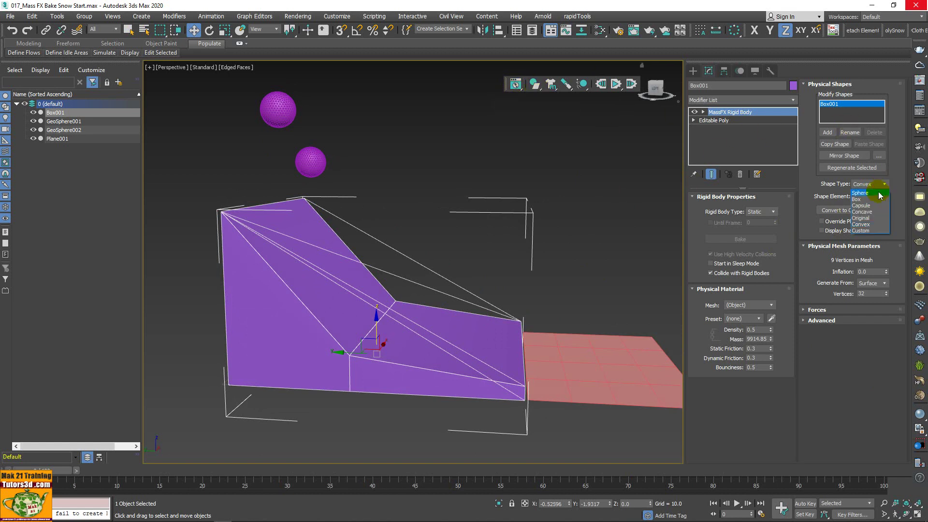
pyautogui.click(878, 192)
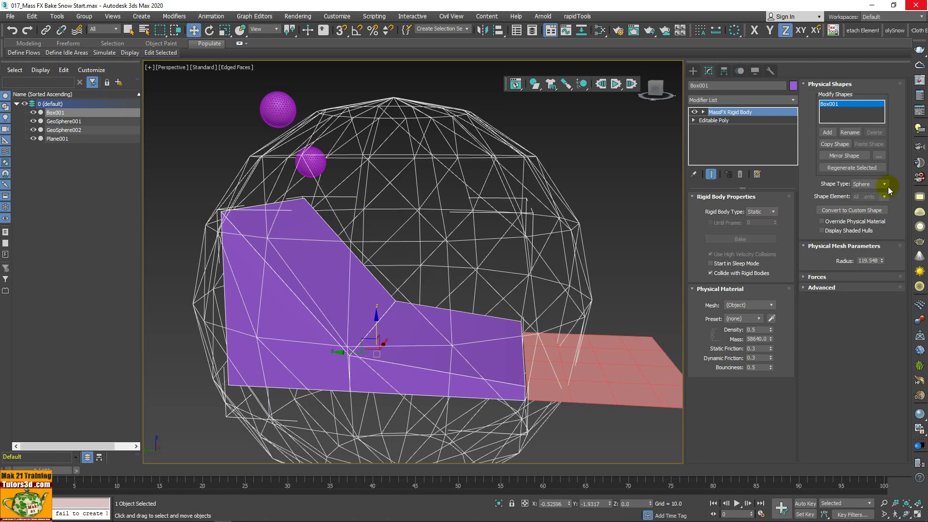
pyautogui.click(885, 184)
pyautogui.click(865, 199)
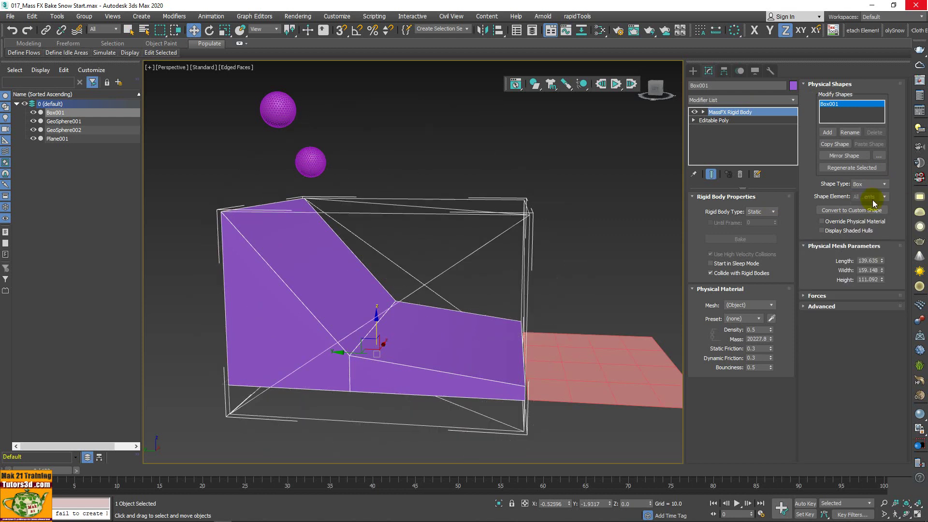
pyautogui.click(884, 184)
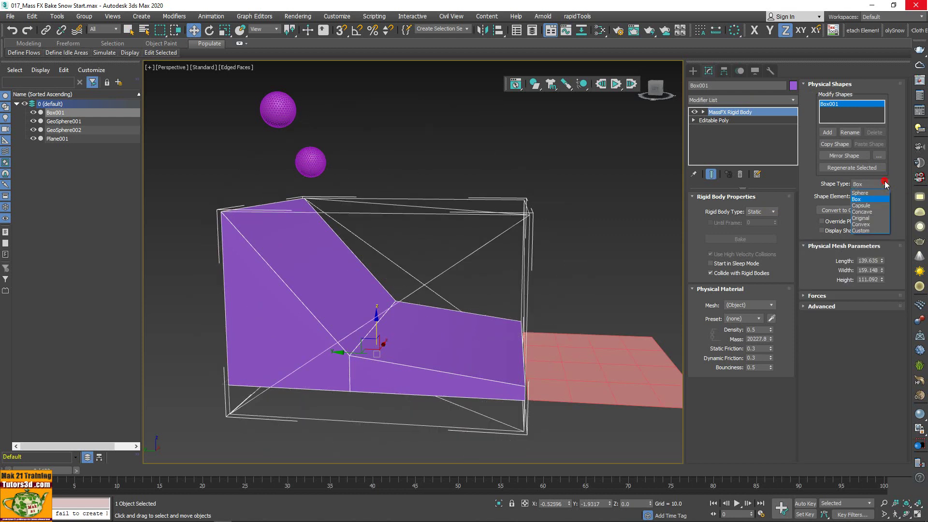
pyautogui.click(878, 212)
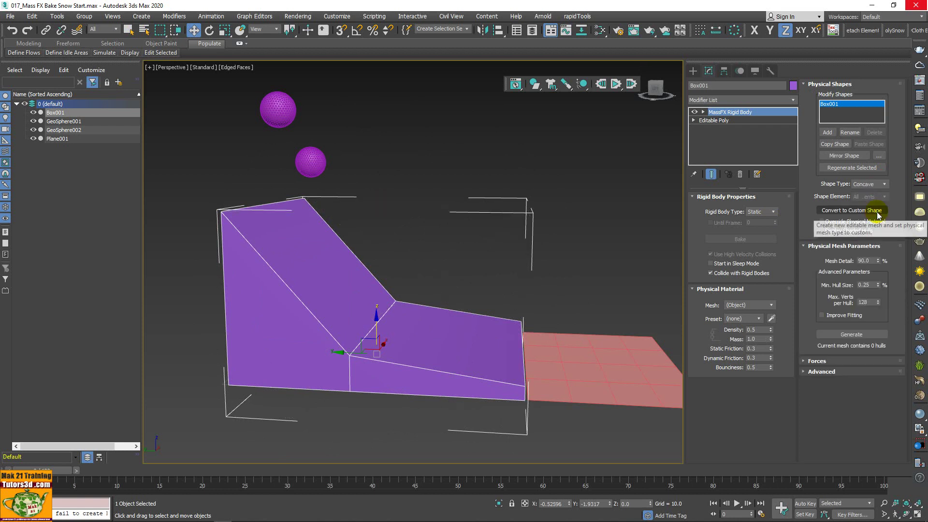
# Step: Run and reset the simulation, then set the ramp's Shape Type to Original
pyautogui.click(616, 87)
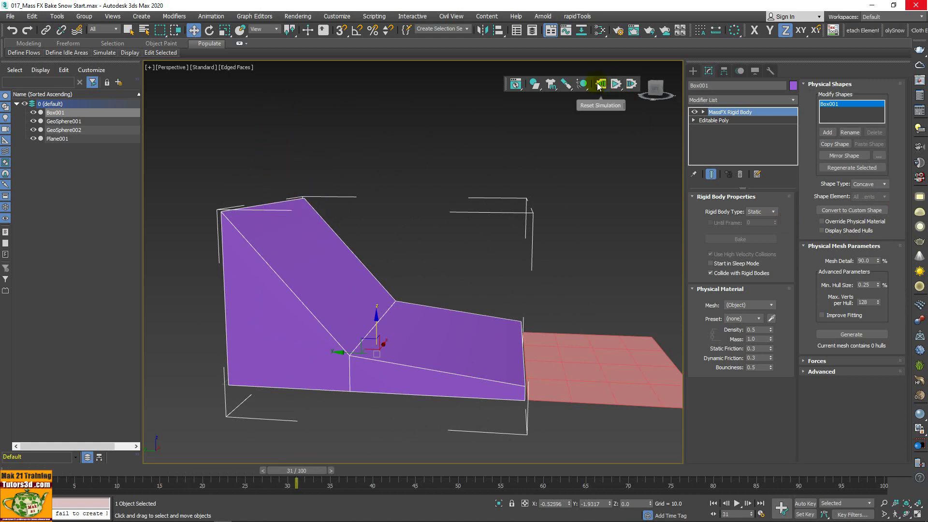
pyautogui.click(601, 84)
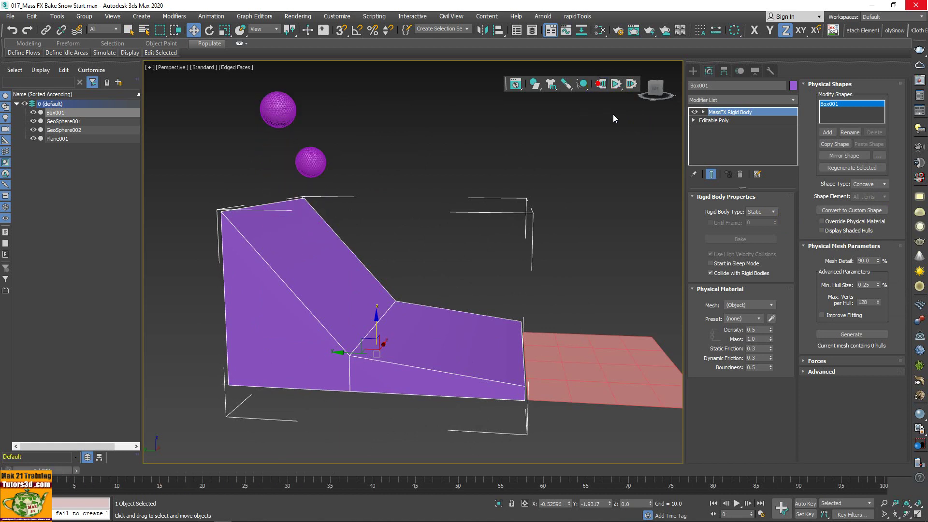
pyautogui.click(885, 186)
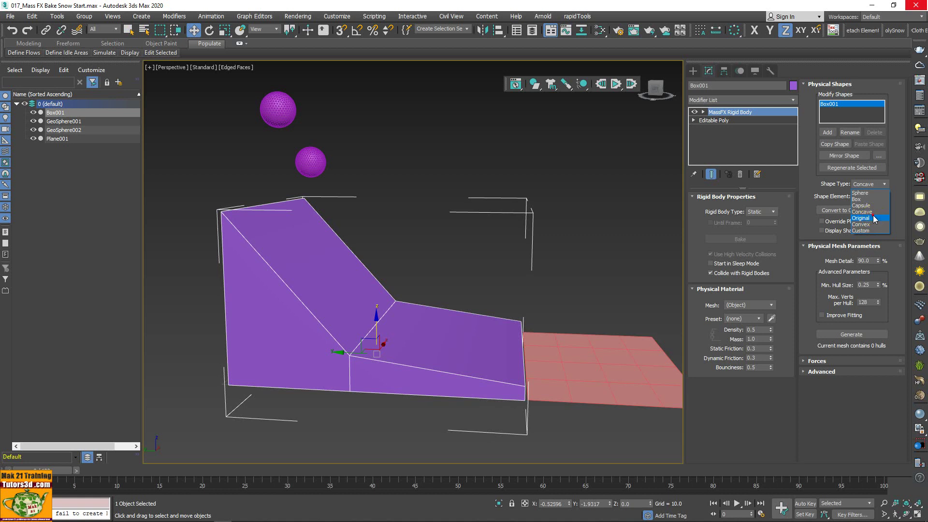
pyautogui.click(874, 218)
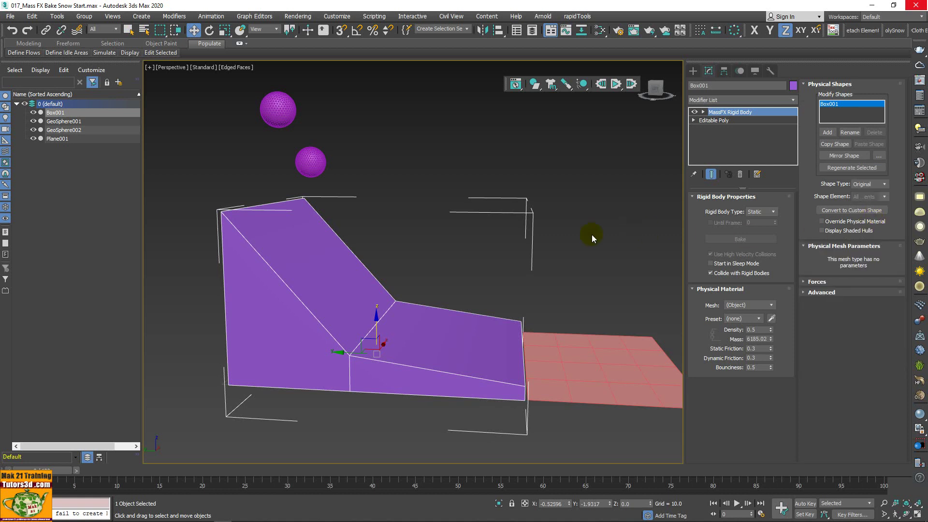
# Step: Run and reset the simulation test, then select GeoSphere001
pyautogui.keyDown('alt'); pyautogui.moveTo(590, 242); pyautogui.dragTo(614, 178, button='middle'); pyautogui.keyUp('alt')
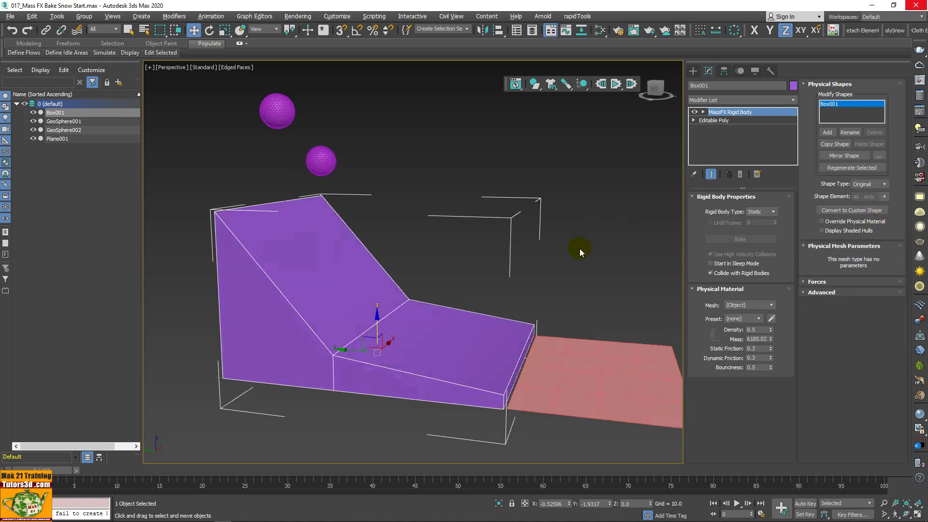
pyautogui.click(615, 85)
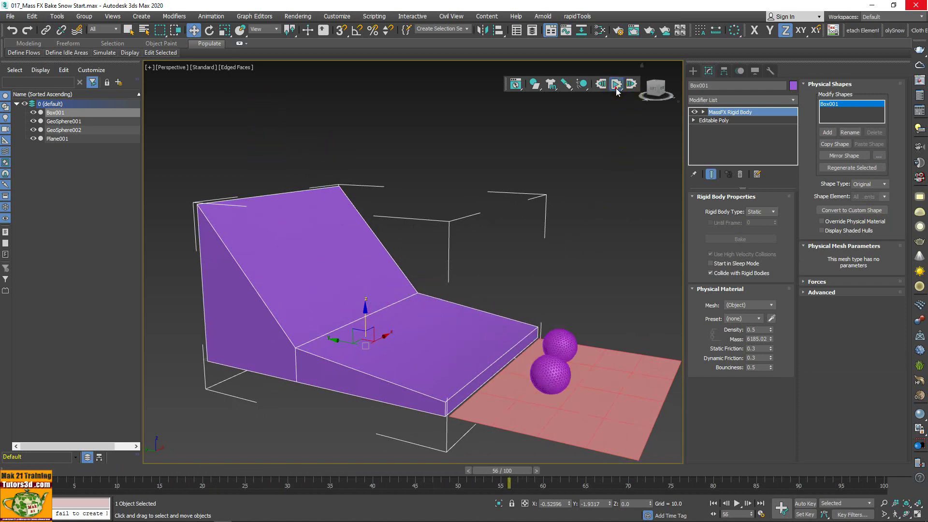
pyautogui.click(601, 85)
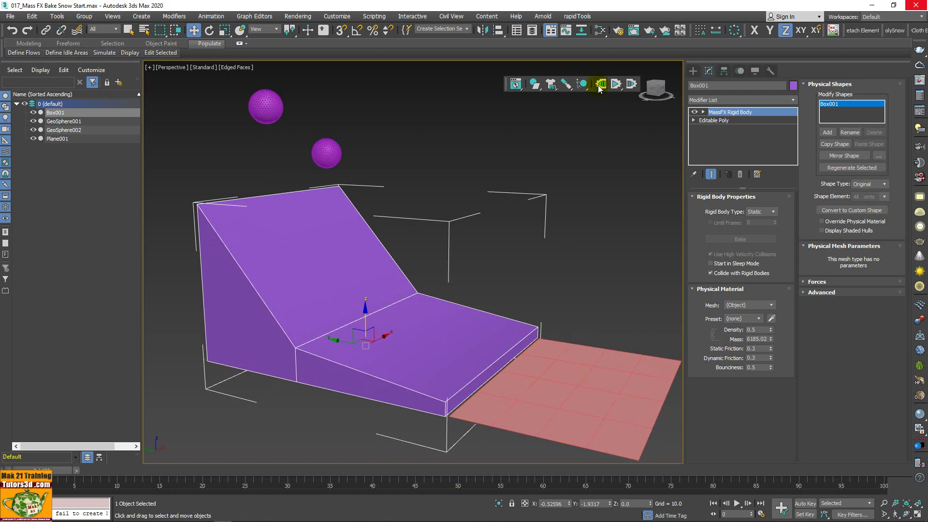
pyautogui.keyDown('alt'); pyautogui.moveTo(551, 173); pyautogui.dragTo(487, 199, button='middle'); pyautogui.keyUp('alt')
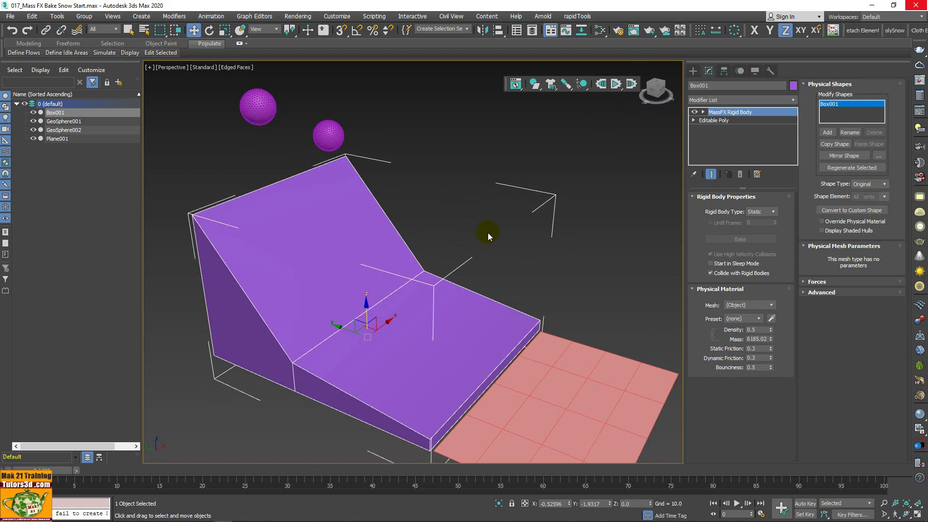
pyautogui.keyDown('alt'); pyautogui.moveTo(488, 233); pyautogui.dragTo(457, 217, button='middle'); pyautogui.keyUp('alt')
pyautogui.click(360, 180)
pyautogui.click(325, 146)
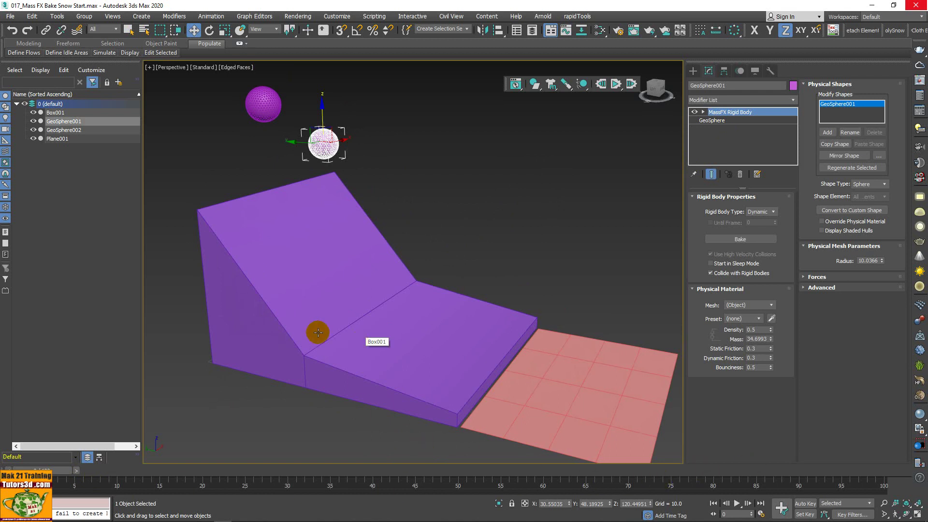
# Step: Scrub the timeline to the end and back, then open the MassFX Tools panel
pyautogui.moveTo(68, 471); pyautogui.dragTo(919, 450)
pyautogui.moveTo(875, 471); pyautogui.dragTo(29, 471)
pyautogui.press('w')
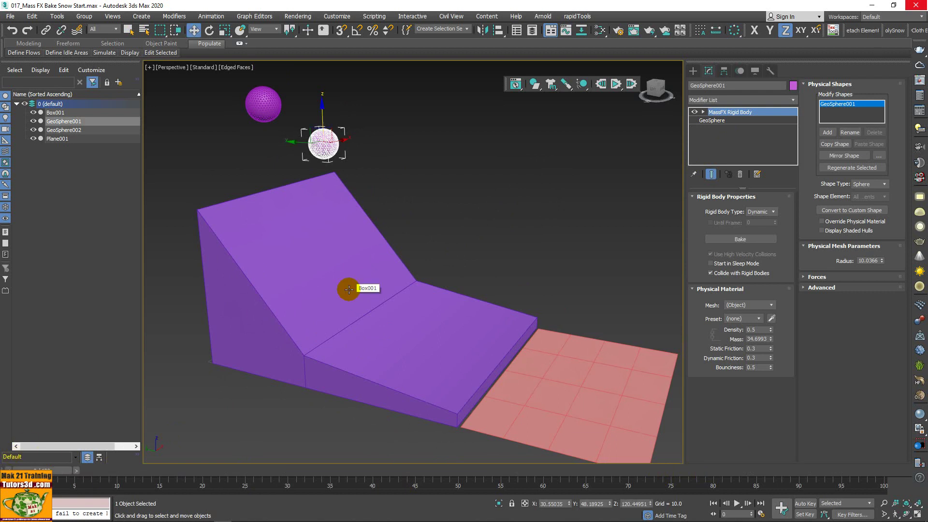
pyautogui.moveTo(67, 471)
pyautogui.mouseDown()
pyautogui.moveTo(410, 472)
pyautogui.moveTo(29, 472)
pyautogui.mouseUp()
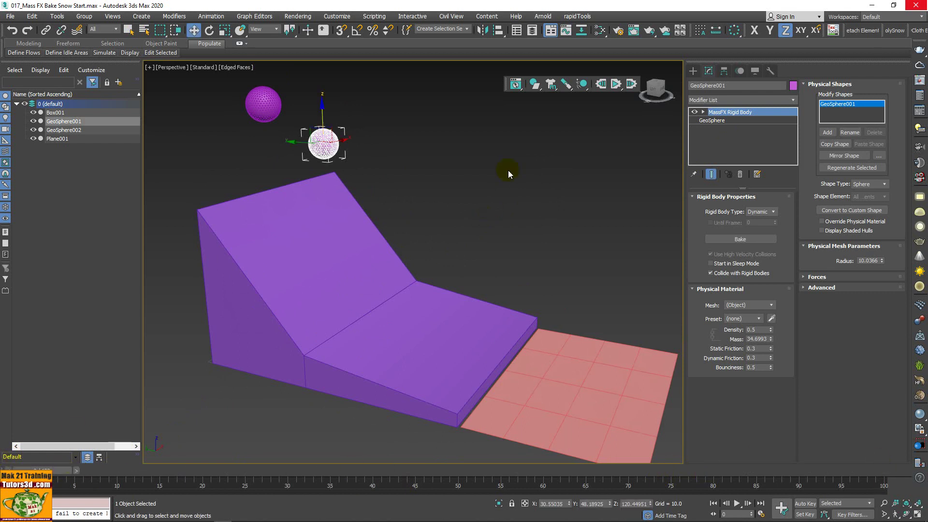
pyautogui.click(517, 85)
pyautogui.moveTo(520, 87)
pyautogui.mouseDown()
pyautogui.moveTo(542, 147)
pyautogui.moveTo(543, 115)
pyautogui.mouseUp()
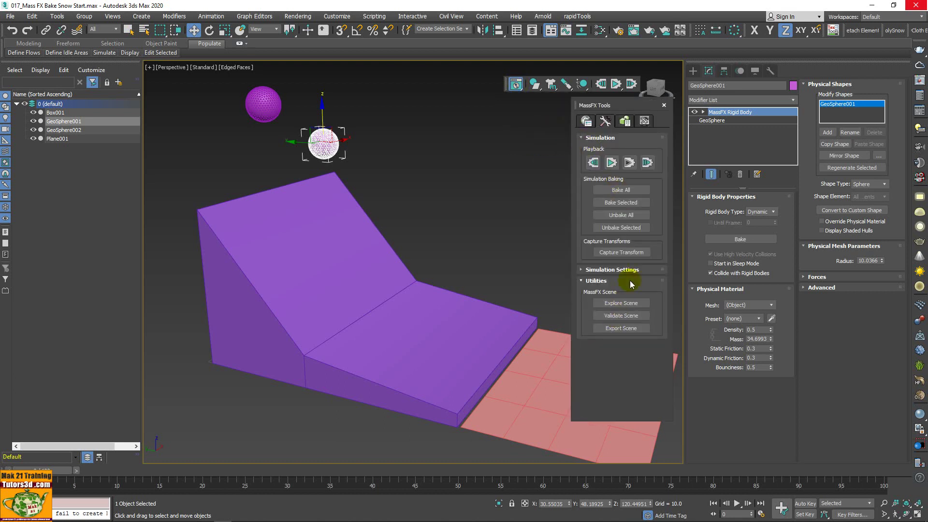
# Step: Bake all sphere motion to keyframes, check GeoSphere002's baked keys, and close MassFX Tools
pyautogui.click(611, 192)
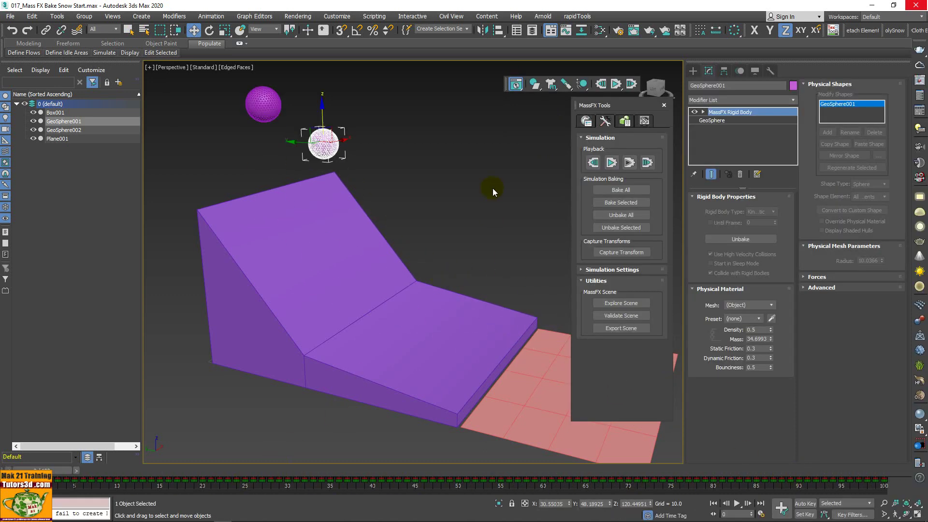
pyautogui.click(272, 147)
pyautogui.hotkey('ctrl', 'z')
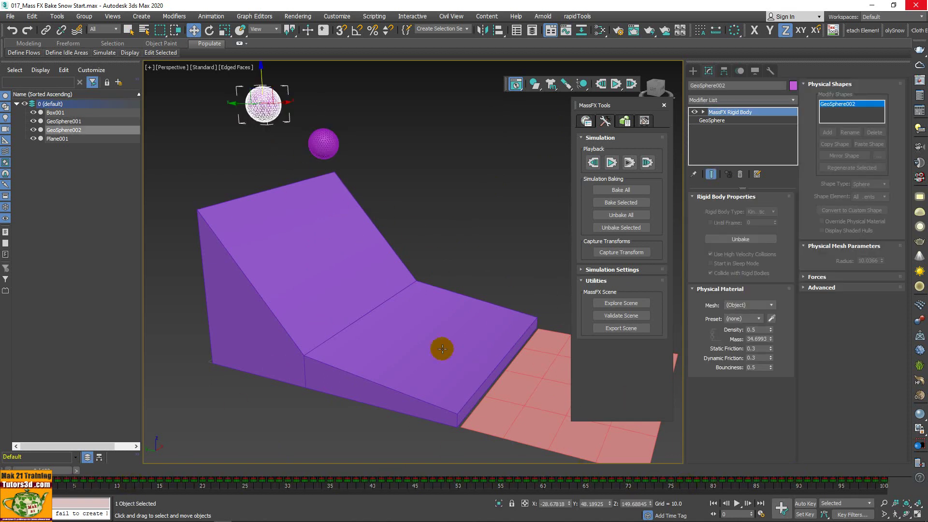
pyautogui.click(664, 105)
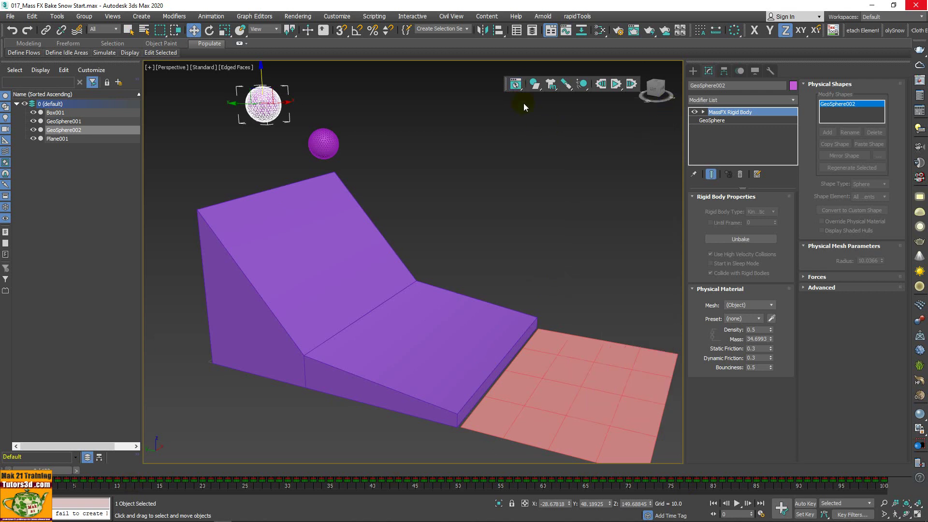
# Step: Play the baked animation, pausing partway to zoom in on the rolling spheres
pyautogui.click(744, 116)
pyautogui.click(736, 505)
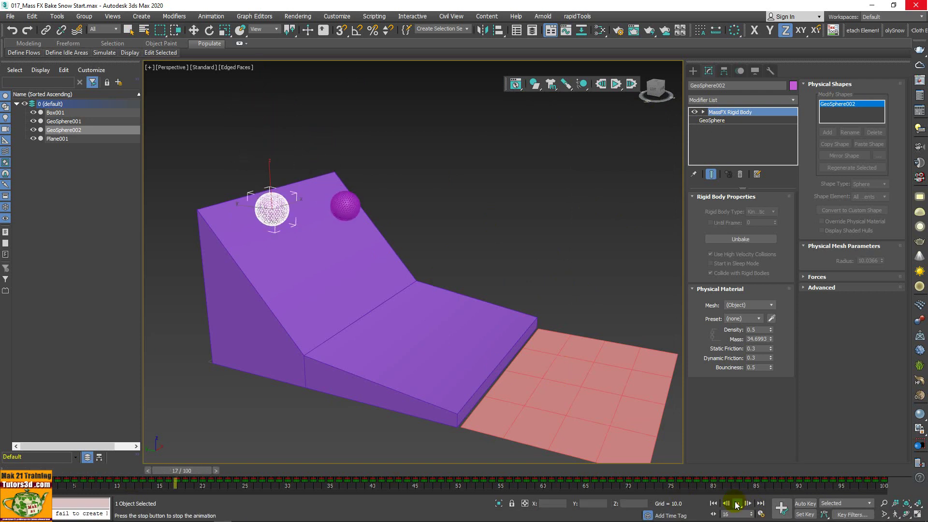
pyautogui.click(737, 504)
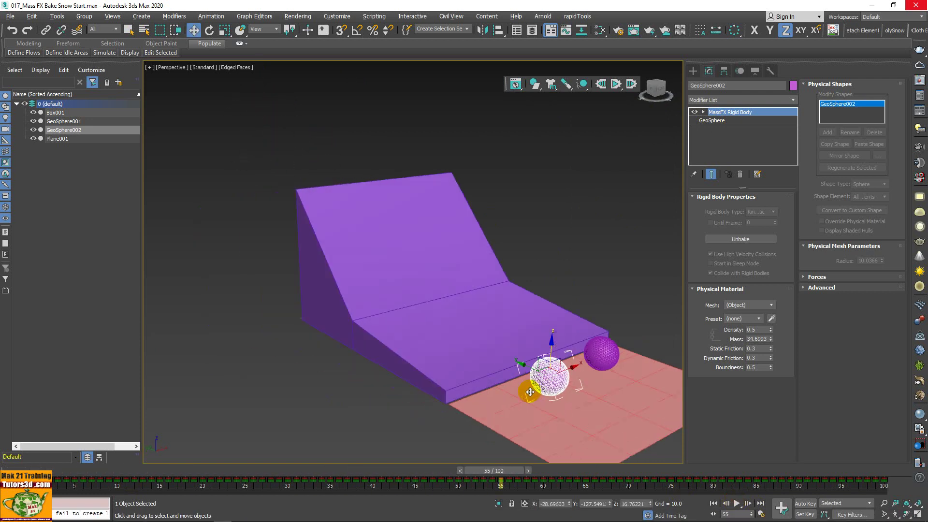
pyautogui.moveTo(582, 394)
pyautogui.mouseDown(button='middle')
pyautogui.moveTo(471, 288)
pyautogui.moveTo(545, 303)
pyautogui.mouseUp(button='middle')
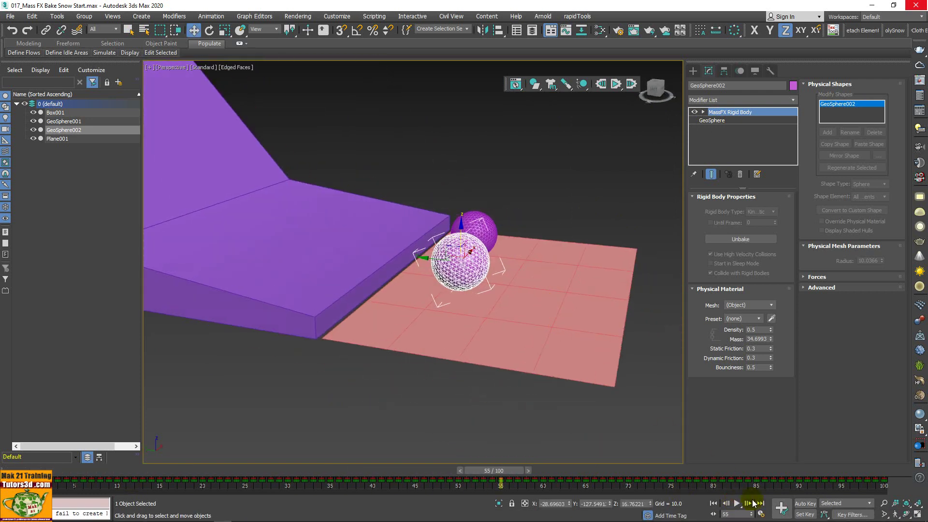
pyautogui.click(738, 505)
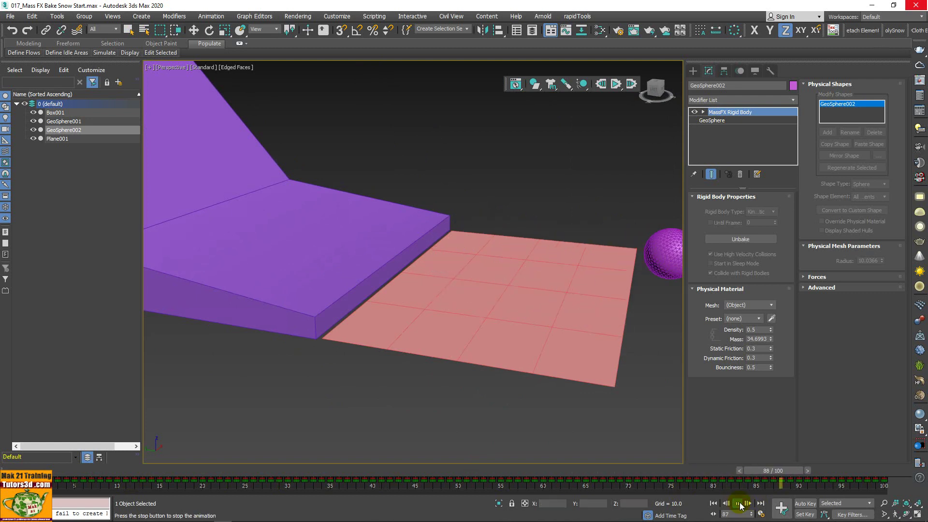
# Step: Stop playback at frame 80 and view both spheres resting on the plane from another angle, nothing selected
pyautogui.moveTo(394, 296)
pyautogui.mouseDown(button='middle')
pyautogui.moveTo(458, 315)
pyautogui.moveTo(422, 295)
pyautogui.mouseUp(button='middle')
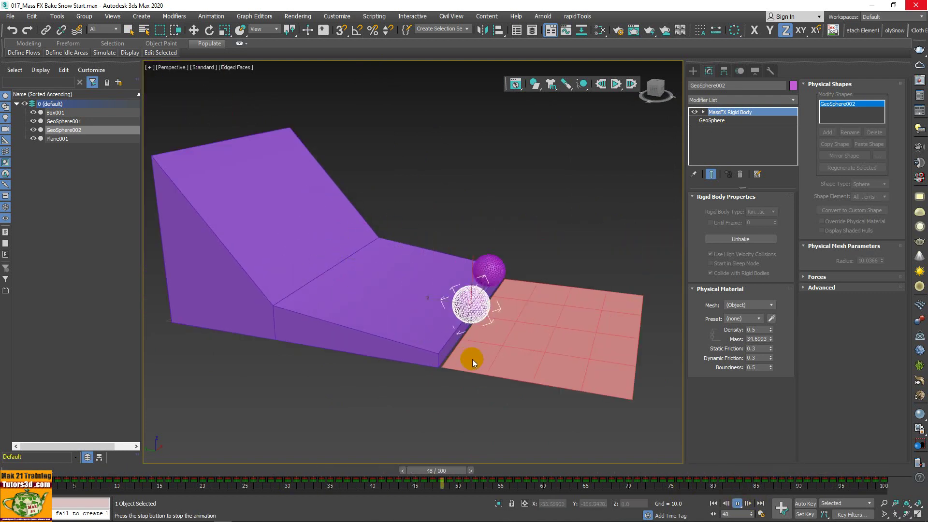
pyautogui.scroll(2, 471, 367)
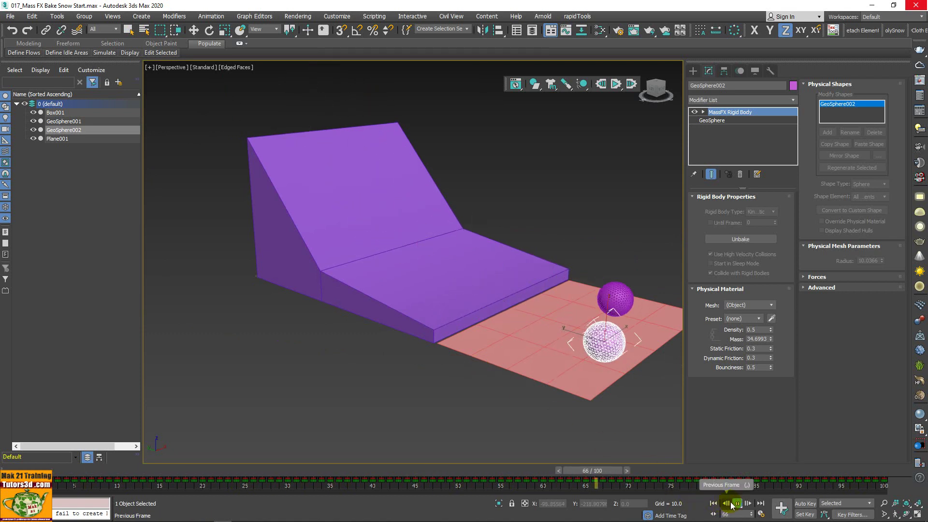
pyautogui.press('/')
pyautogui.moveTo(616, 402); pyautogui.dragTo(509, 392, button='middle')
pyautogui.scroll(2, 601, 370)
pyautogui.scroll(2, 601, 356)
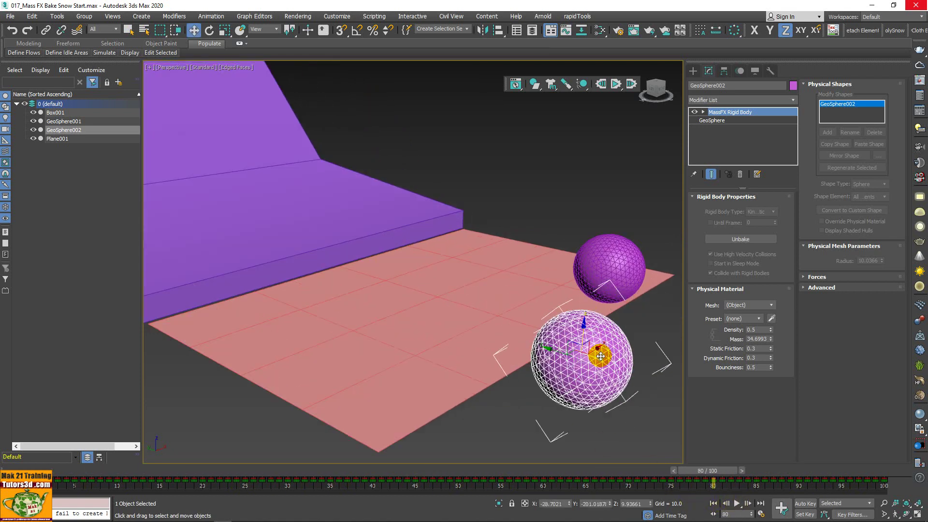
pyautogui.click(630, 233)
pyautogui.moveTo(632, 234)
pyautogui.keyDown('alt'); pyautogui.mouseDown(button='middle')
pyautogui.moveTo(562, 290)
pyautogui.moveTo(541, 292)
pyautogui.mouseUp(button='middle'); pyautogui.keyUp('alt')
pyautogui.scroll(-4, 508, 295)
pyautogui.scroll(2, 489, 310)
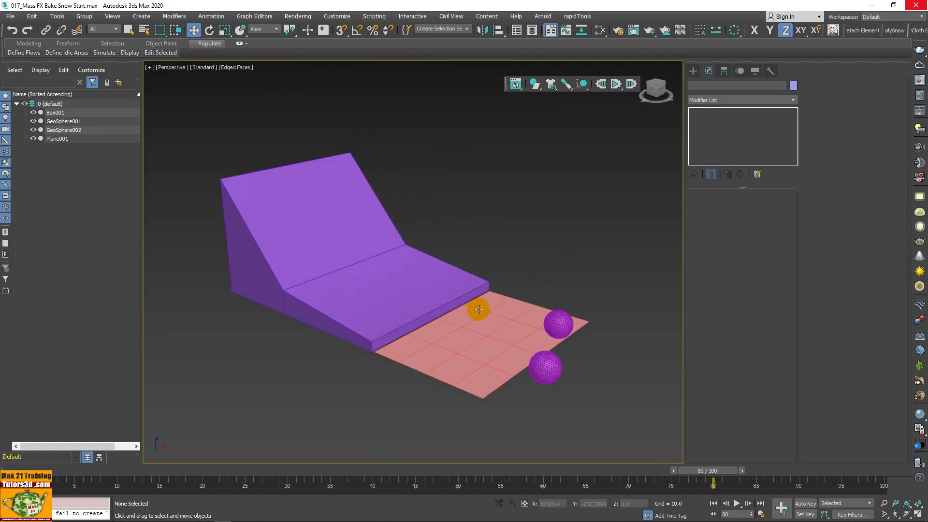